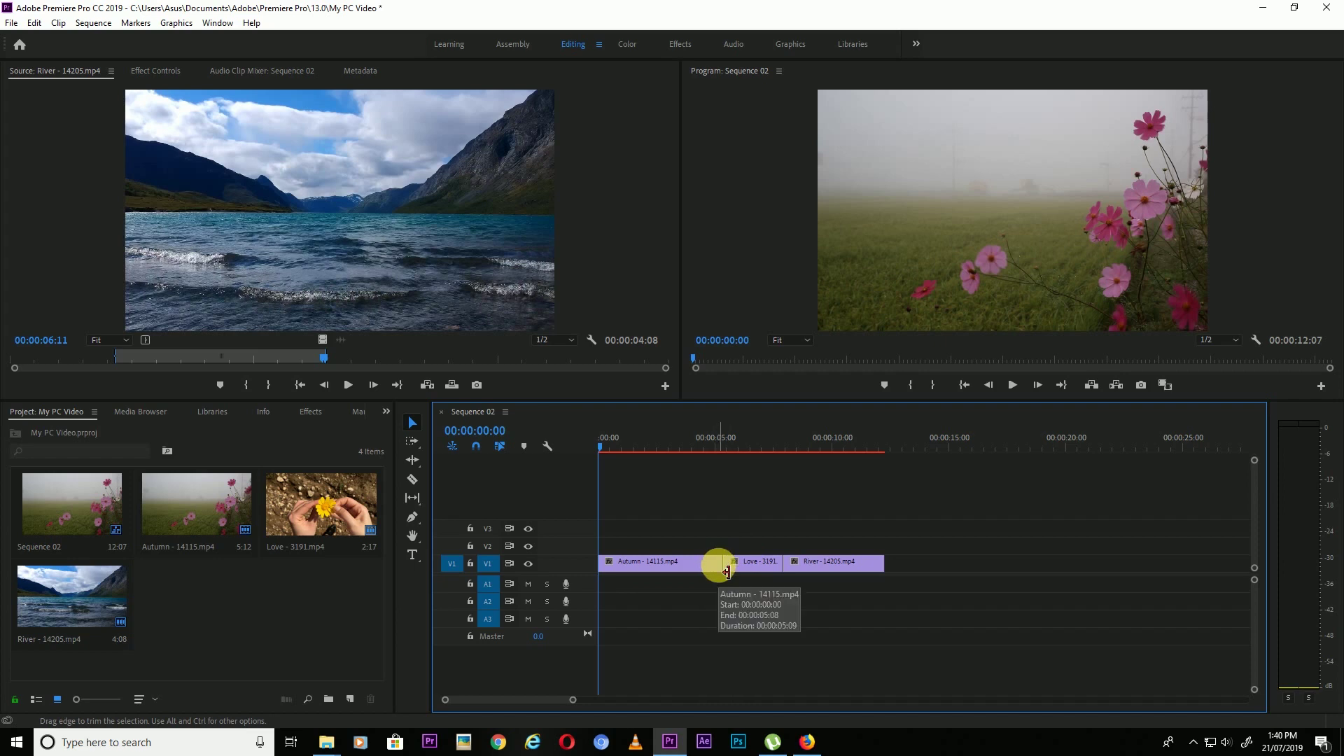
- Bring up the edit options for the Autumn–Love cut
right_click(720, 567)
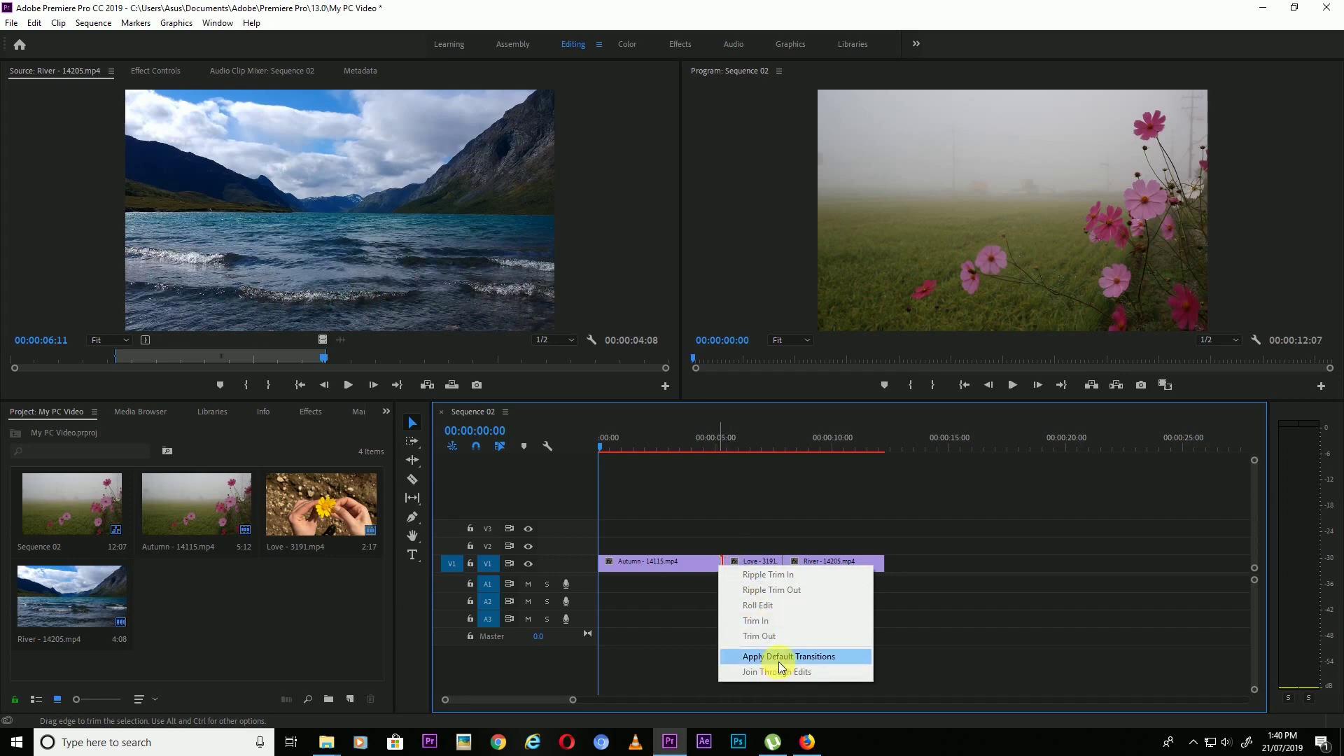
- Apply the default Cross Dissolve at the Autumn–Love cut and play it back
left_click(779, 658)
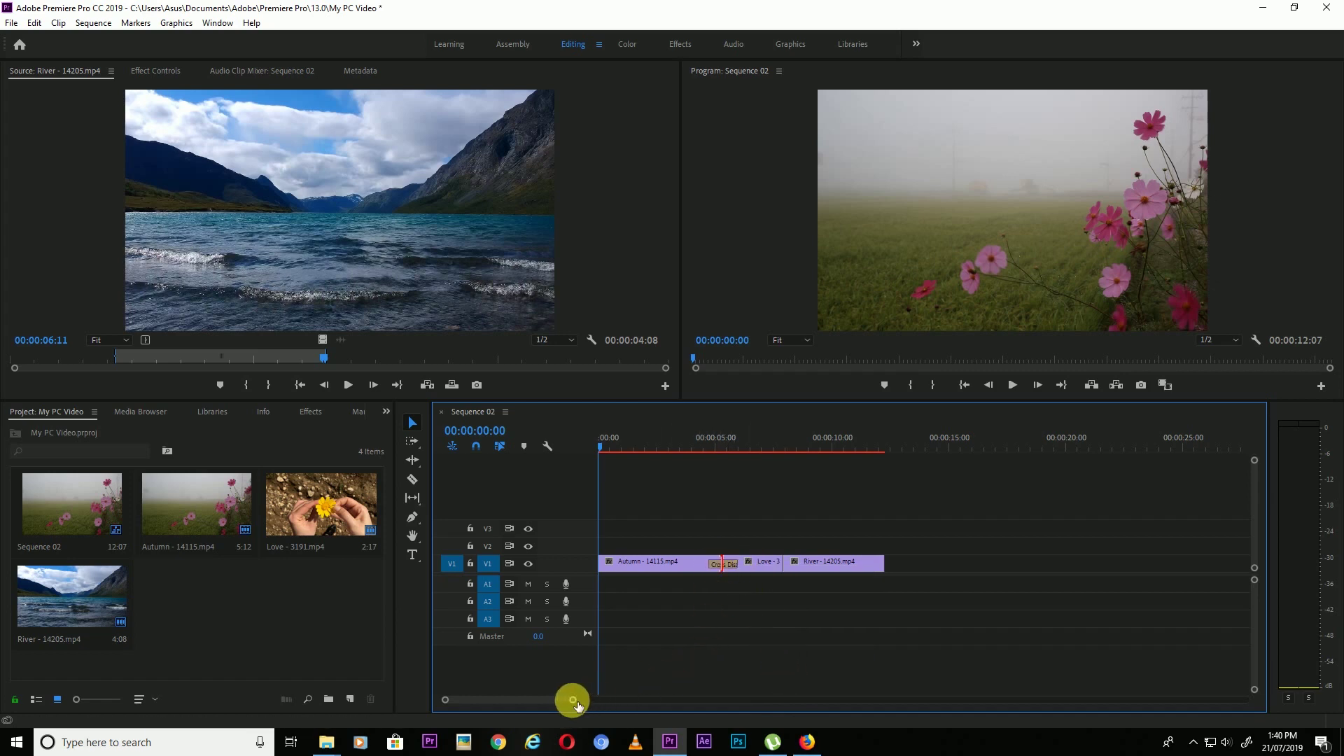
left_click_drag(573, 700, 543, 699)
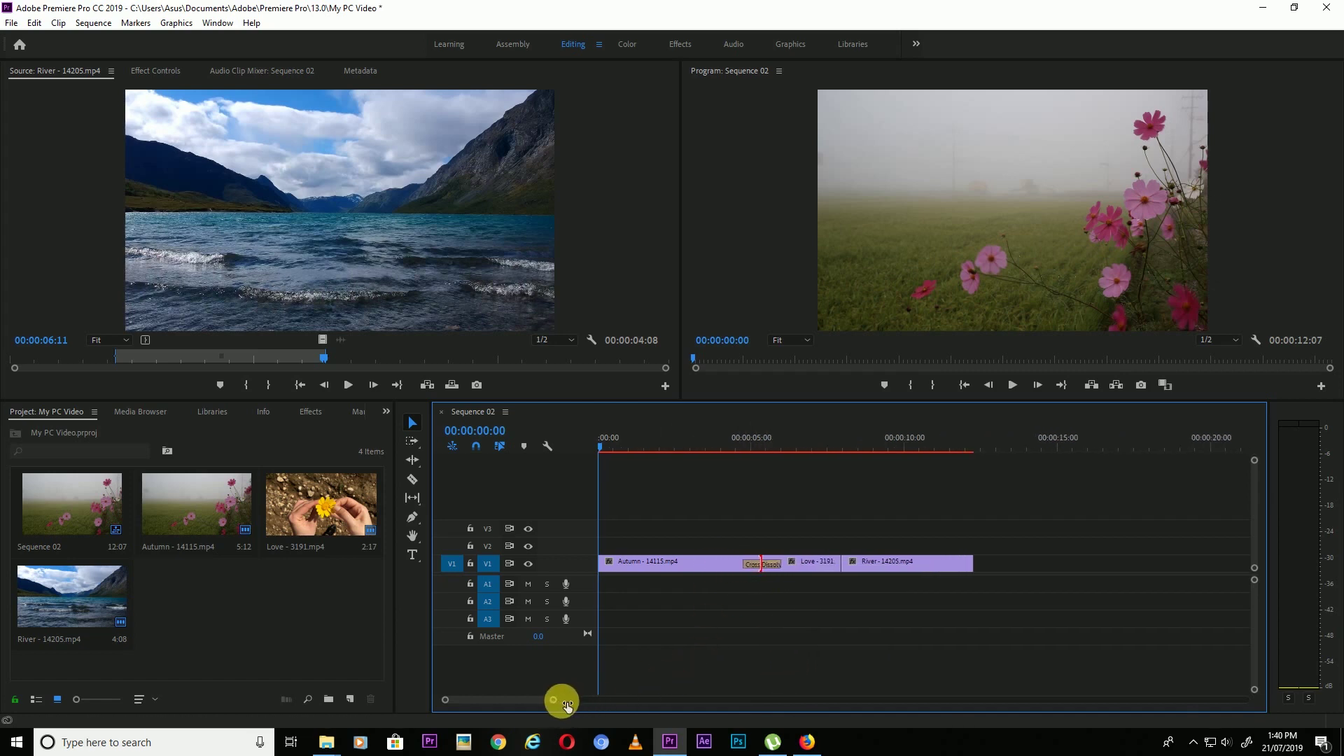
left_click(760, 454)
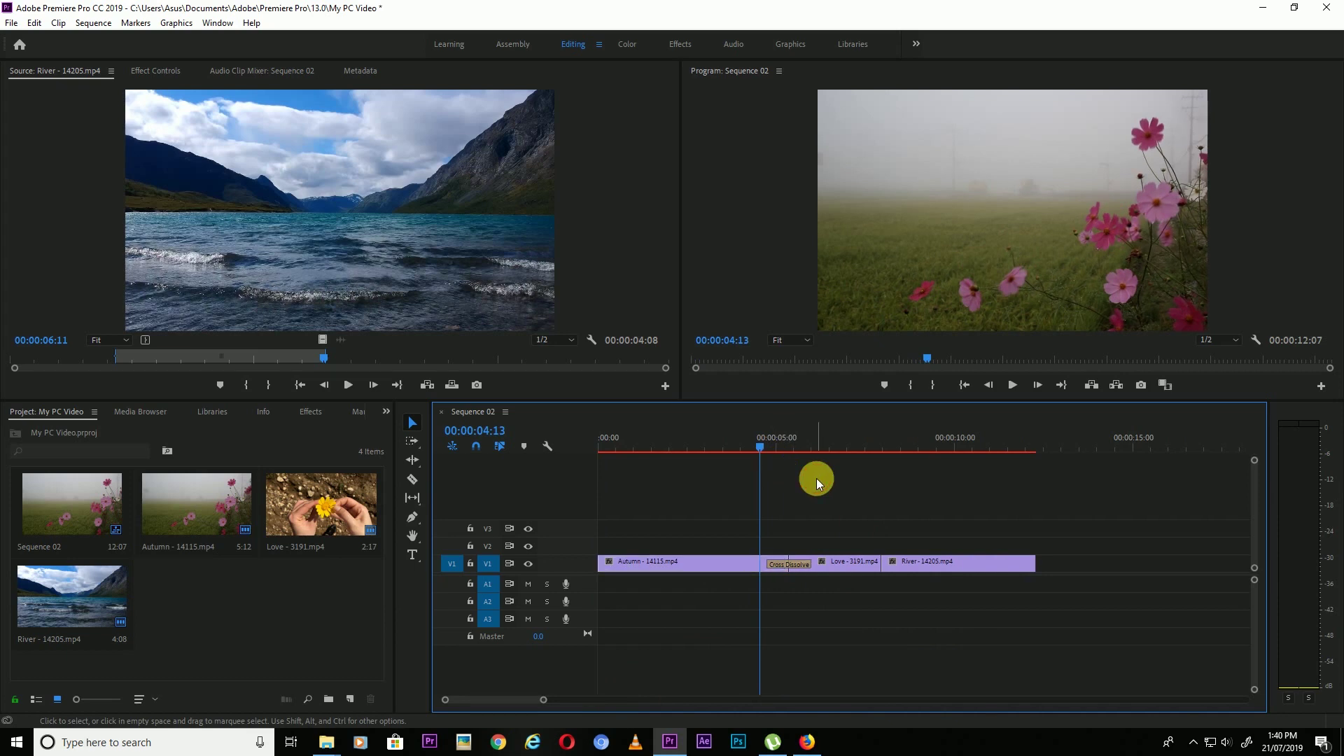
key("space")
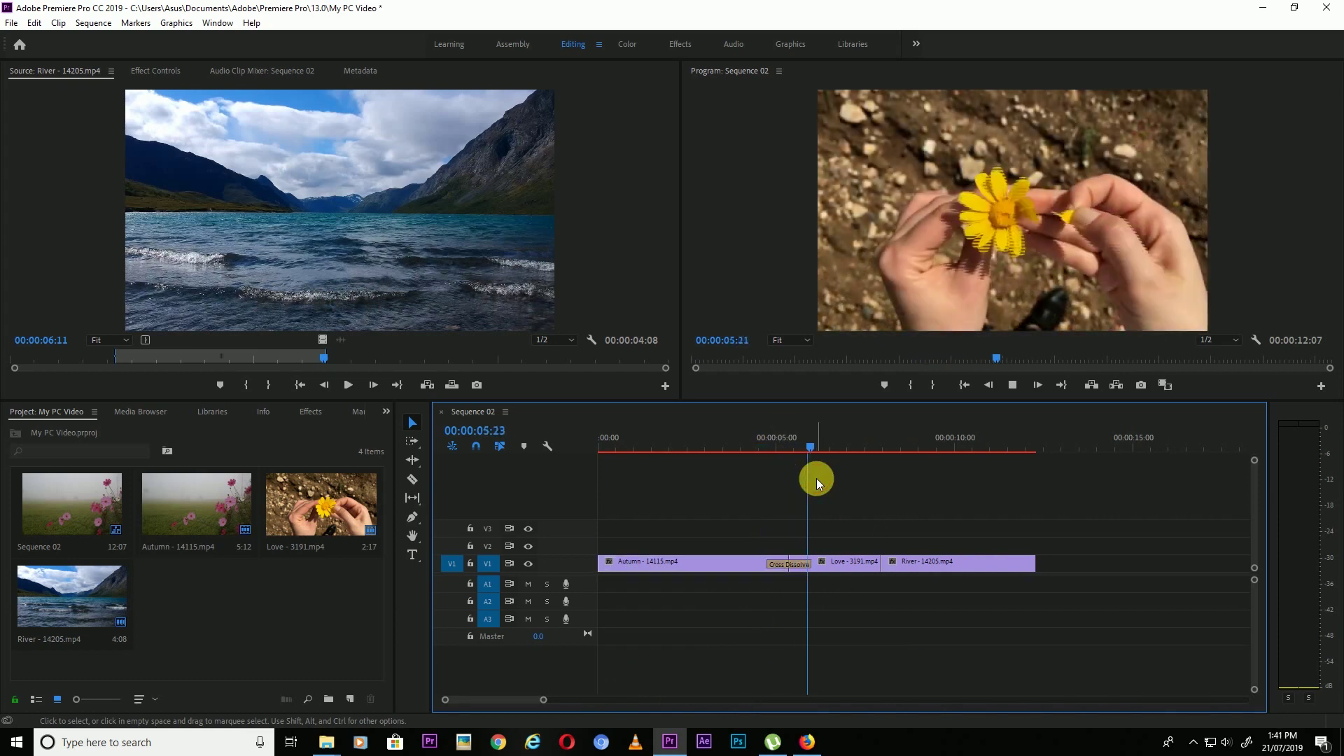
key("space")
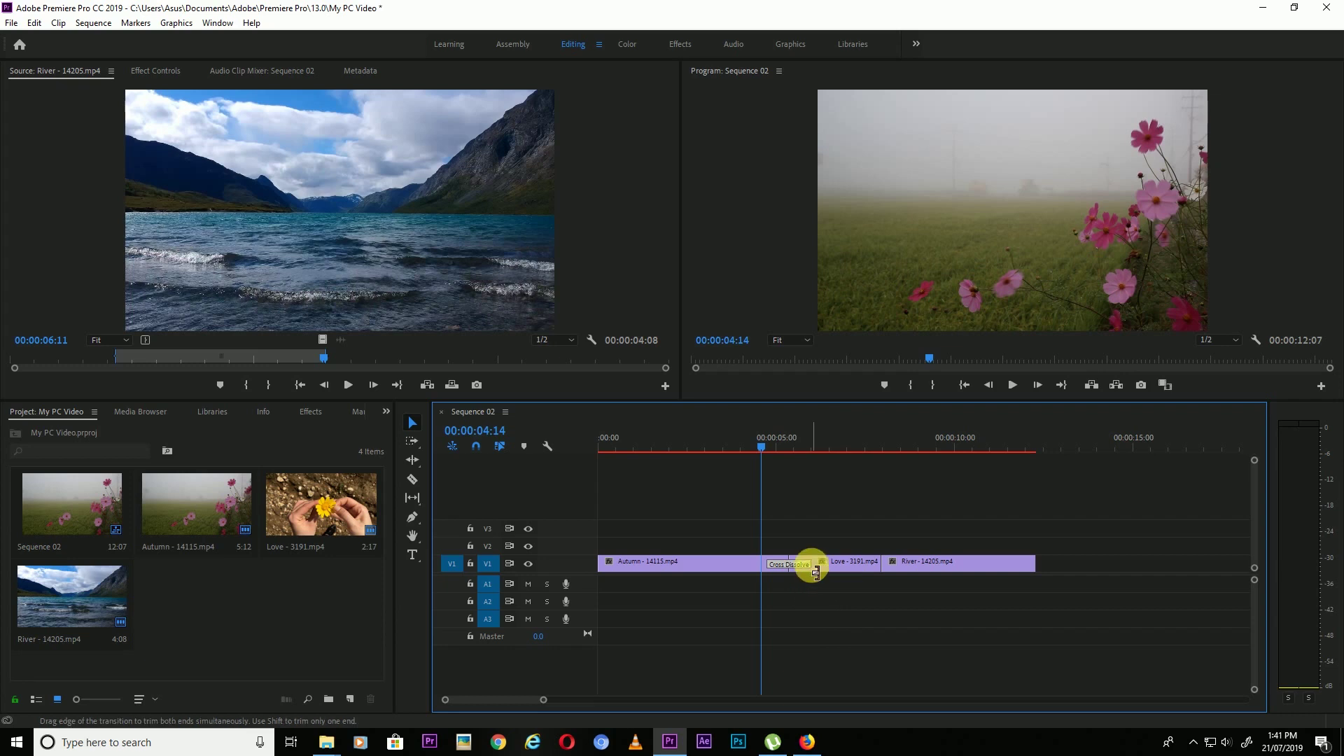
- Stretch the Cross Dissolve longer, then shorten it to 14 frames and play it
left_click_drag(816, 573, 824, 564)
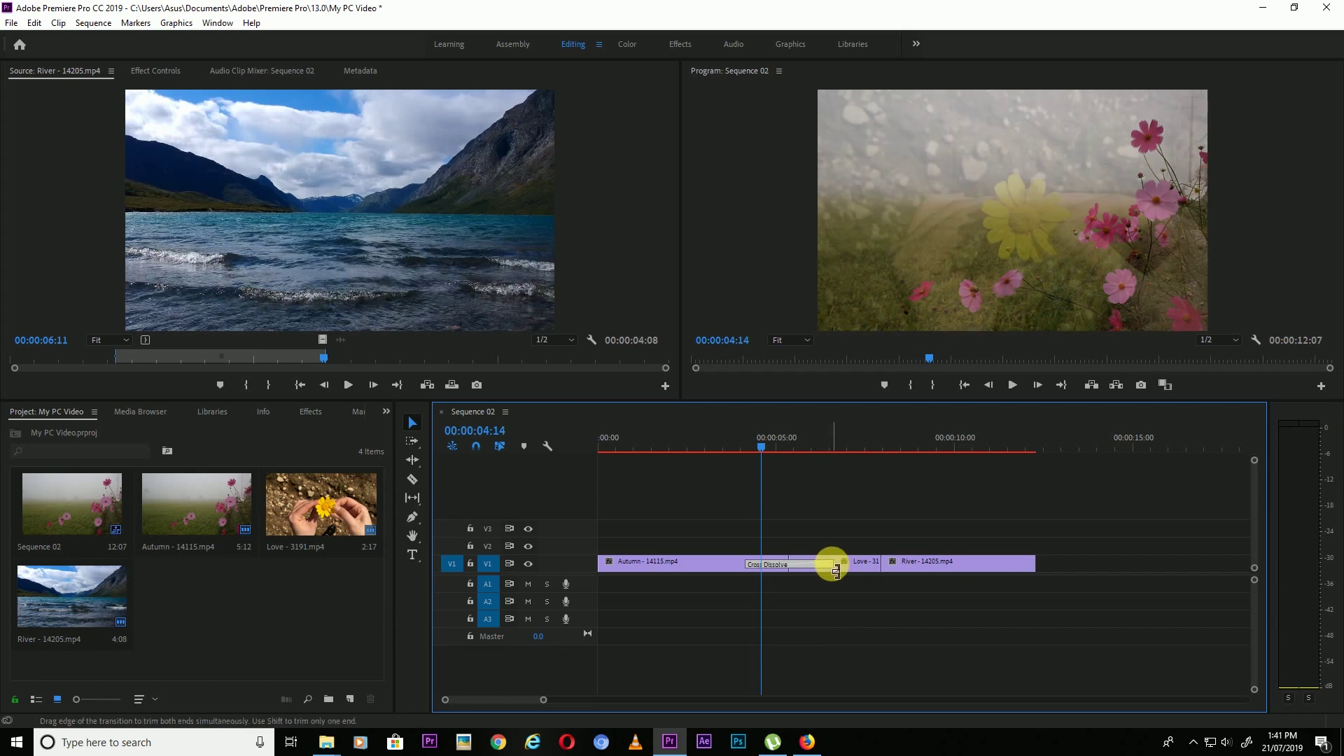
left_click_drag(836, 571, 868, 573)
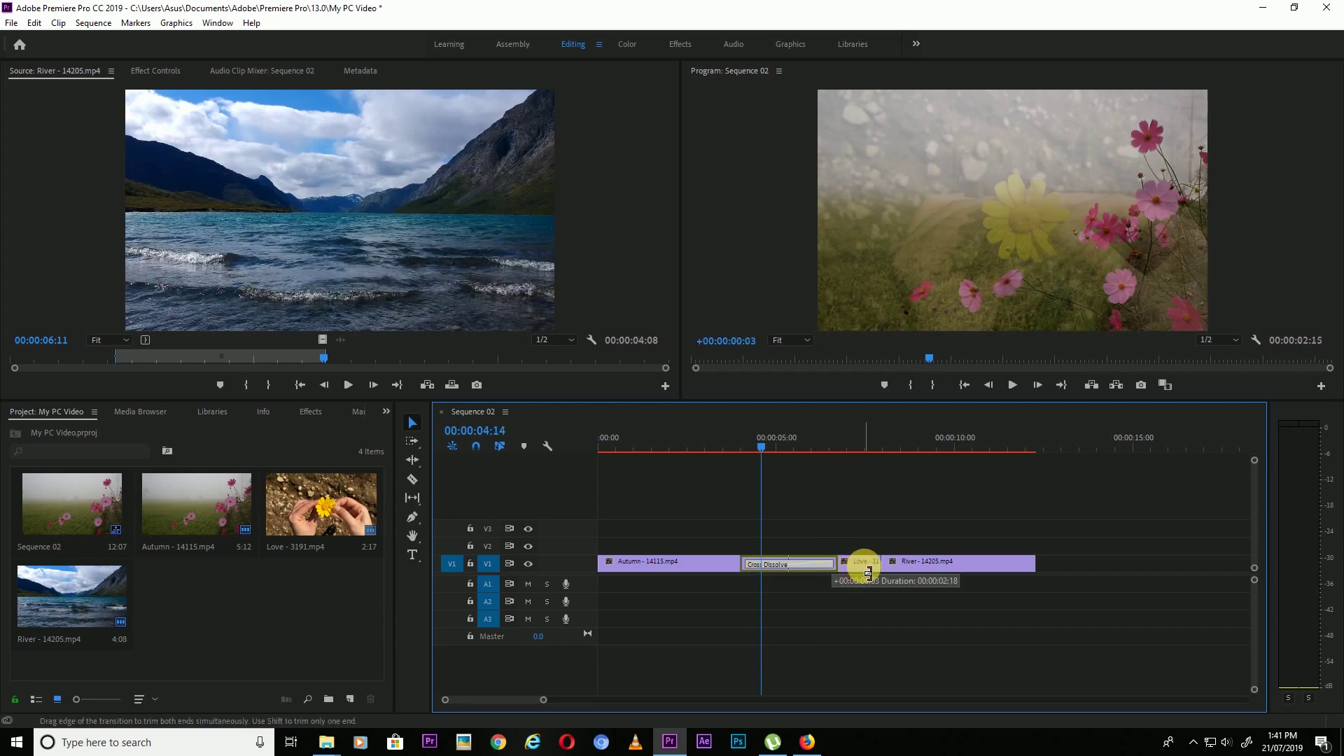
left_click_drag(869, 572, 802, 576)
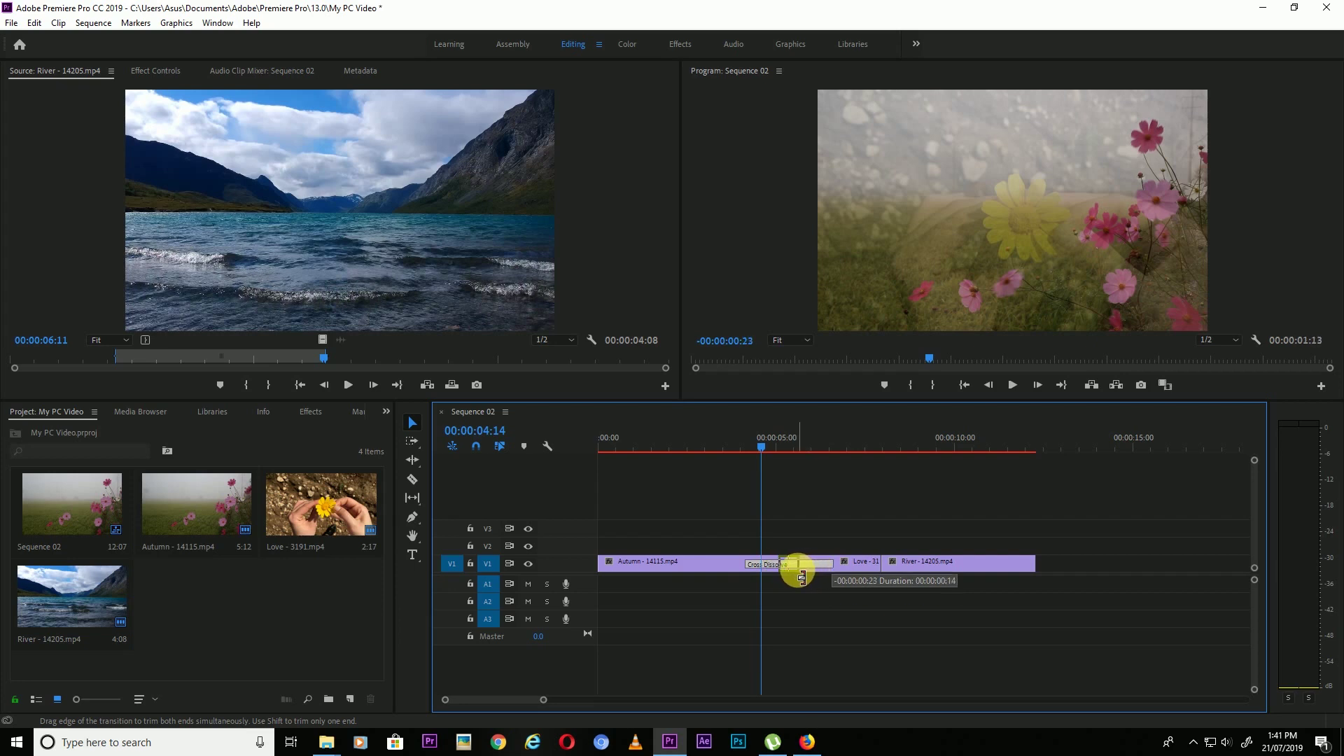
left_click_drag(802, 575, 800, 575)
key("space")
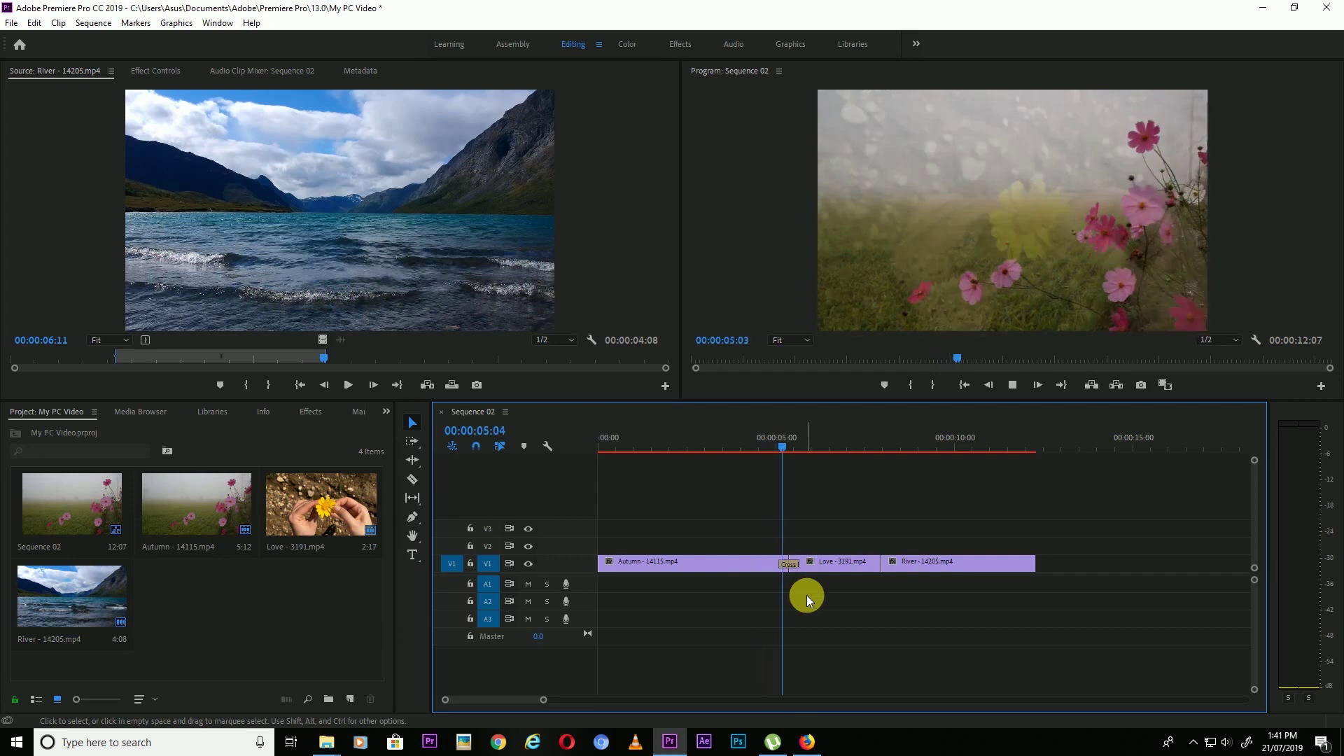
- Lengthen the Cross Dissolve again, preview it, and settle it at 00:00:02:06
mouse_move(796, 565)
left_mouse_down()
mouse_move(853, 575)
mouse_move(840, 575)
left_mouse_up()
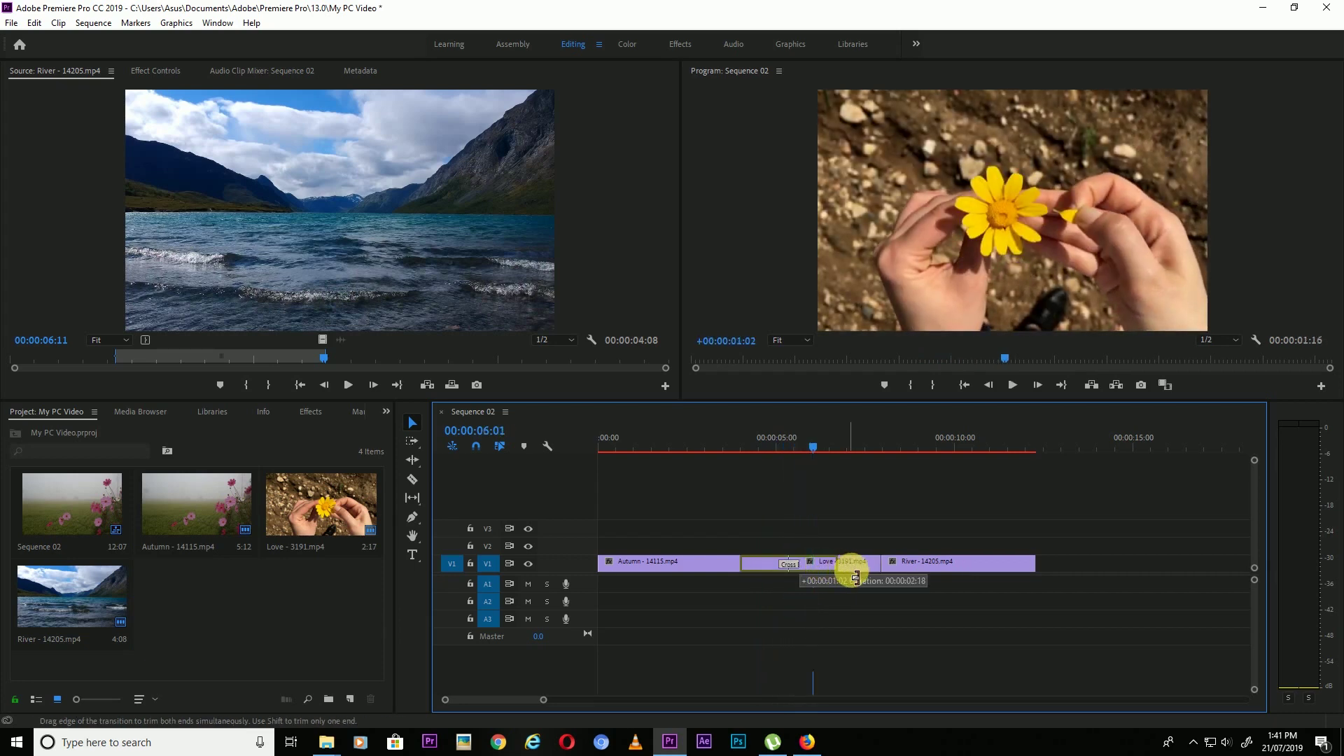
left_click(729, 447)
key("space")
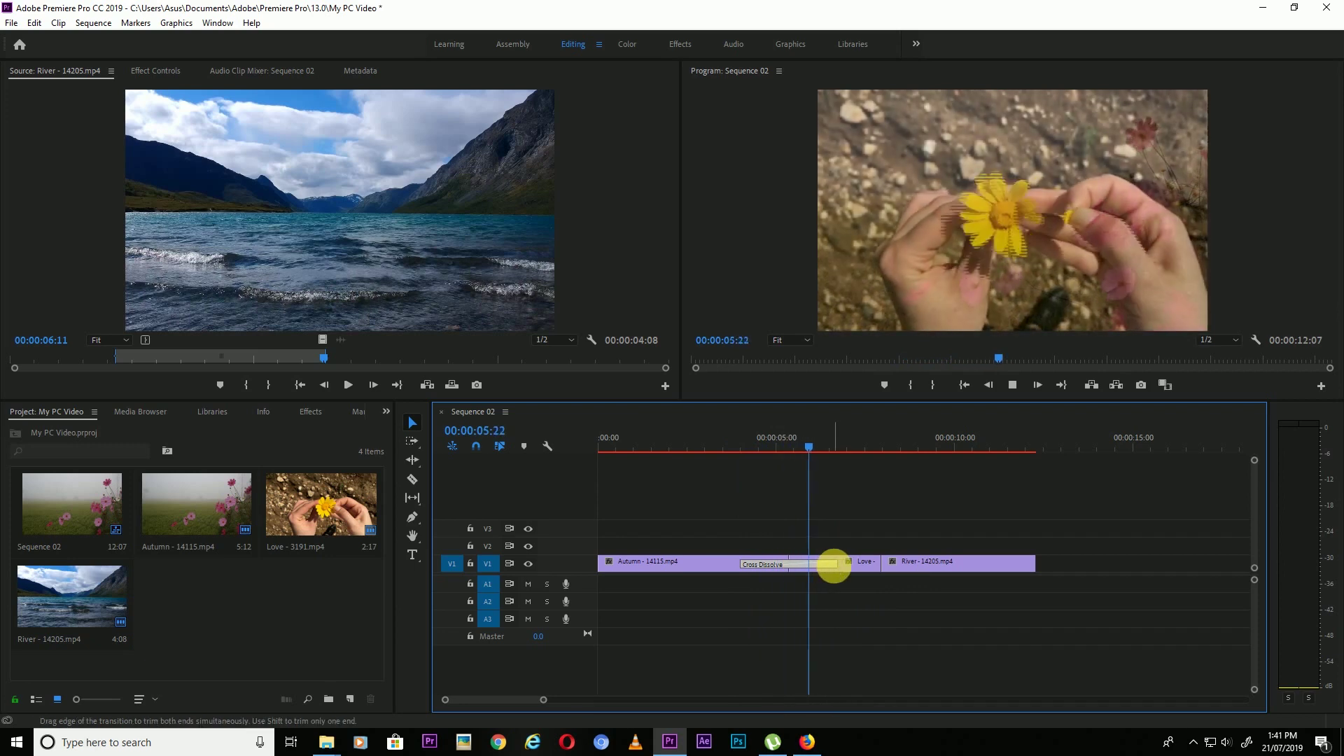
left_click_drag(832, 565, 796, 564)
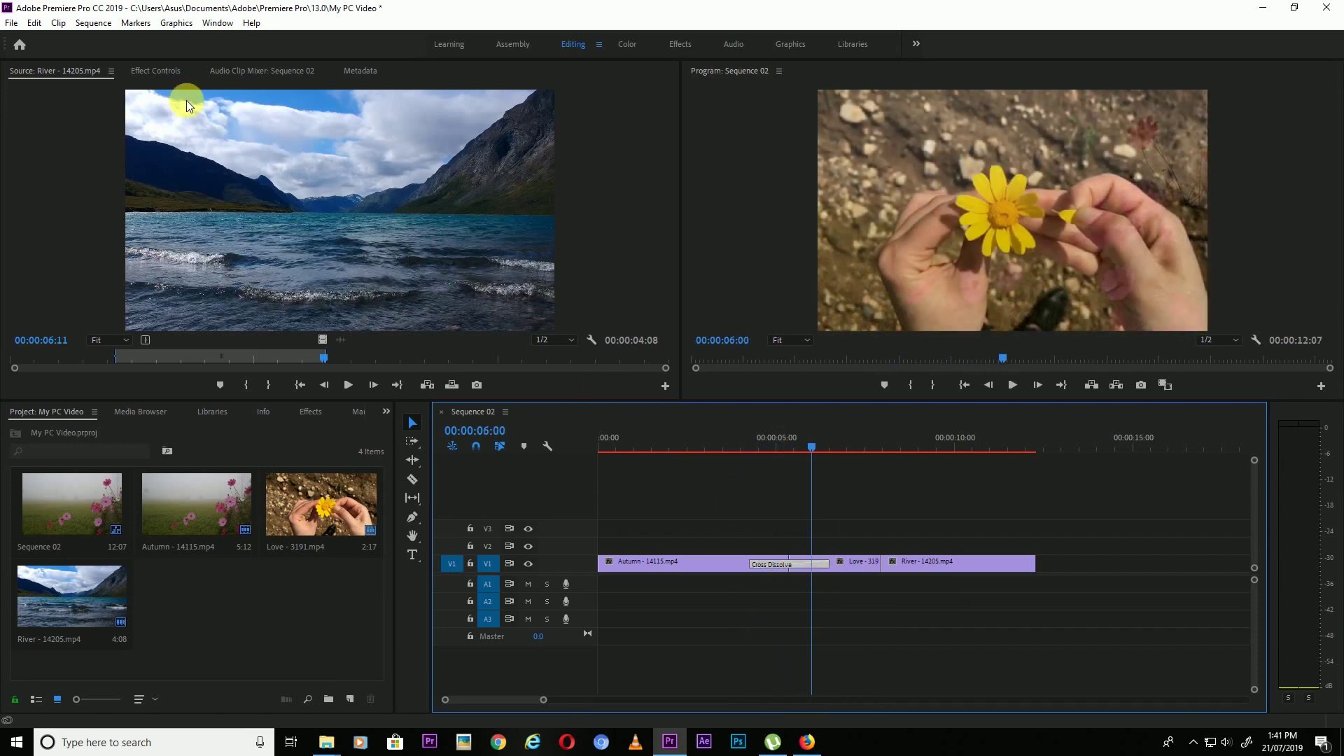
left_click(170, 73)
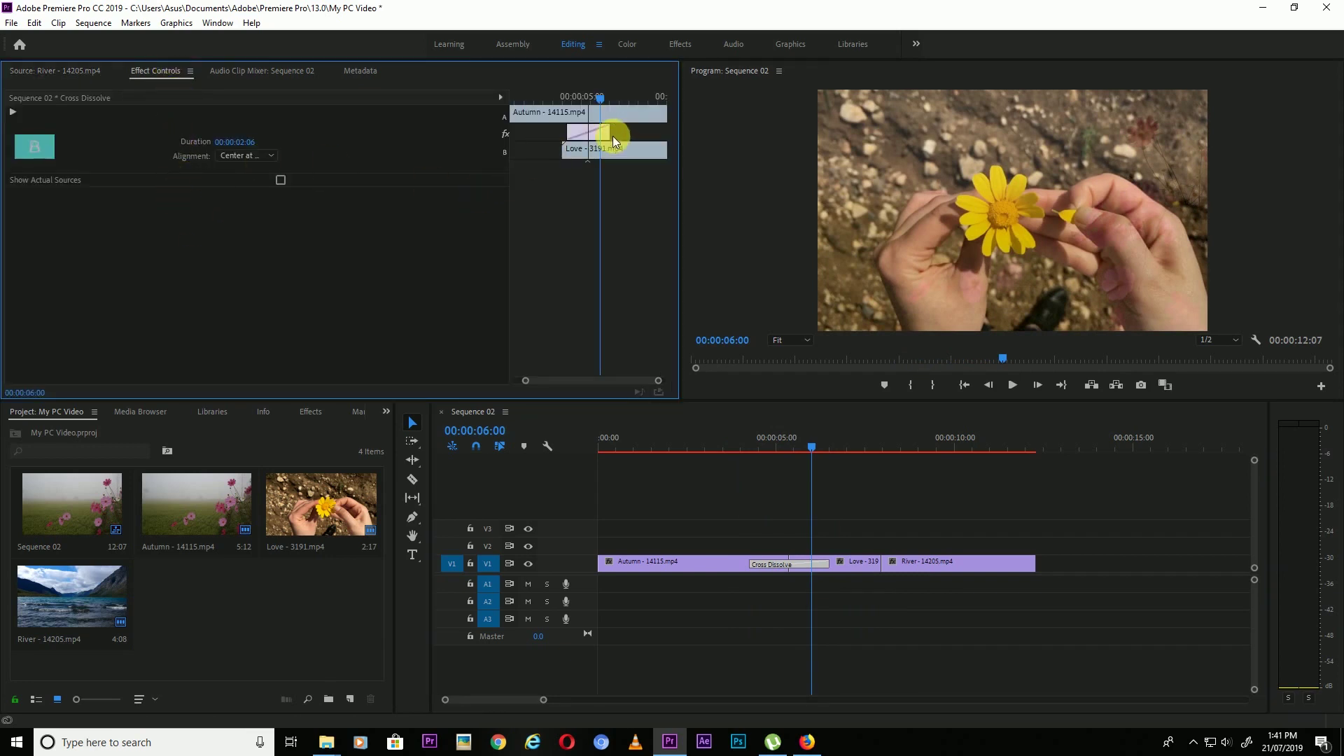
- Extend the Cross Dissolve to 00:00:02:20 and try End at Cut before returning to Center at Cut
mouse_move(611, 131)
left_mouse_down()
mouse_move(640, 144)
mouse_move(565, 133)
left_mouse_up()
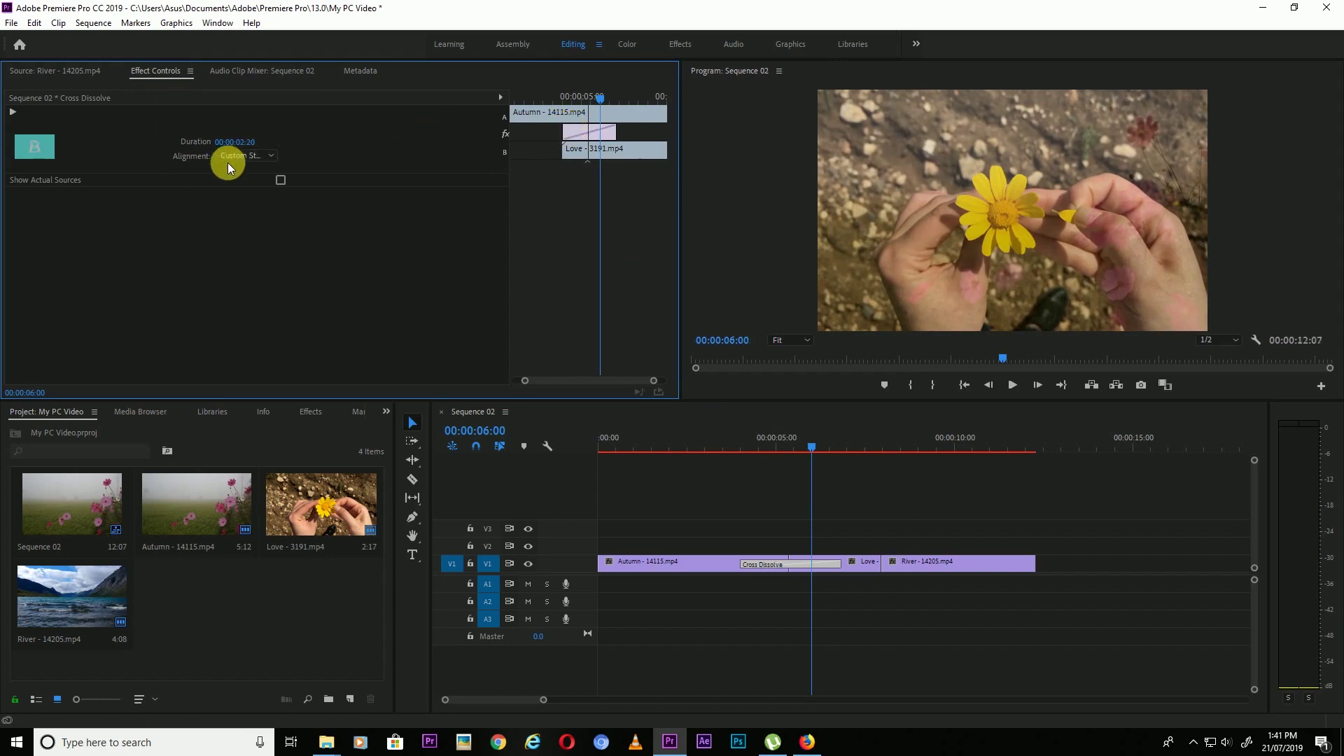
left_click(265, 156)
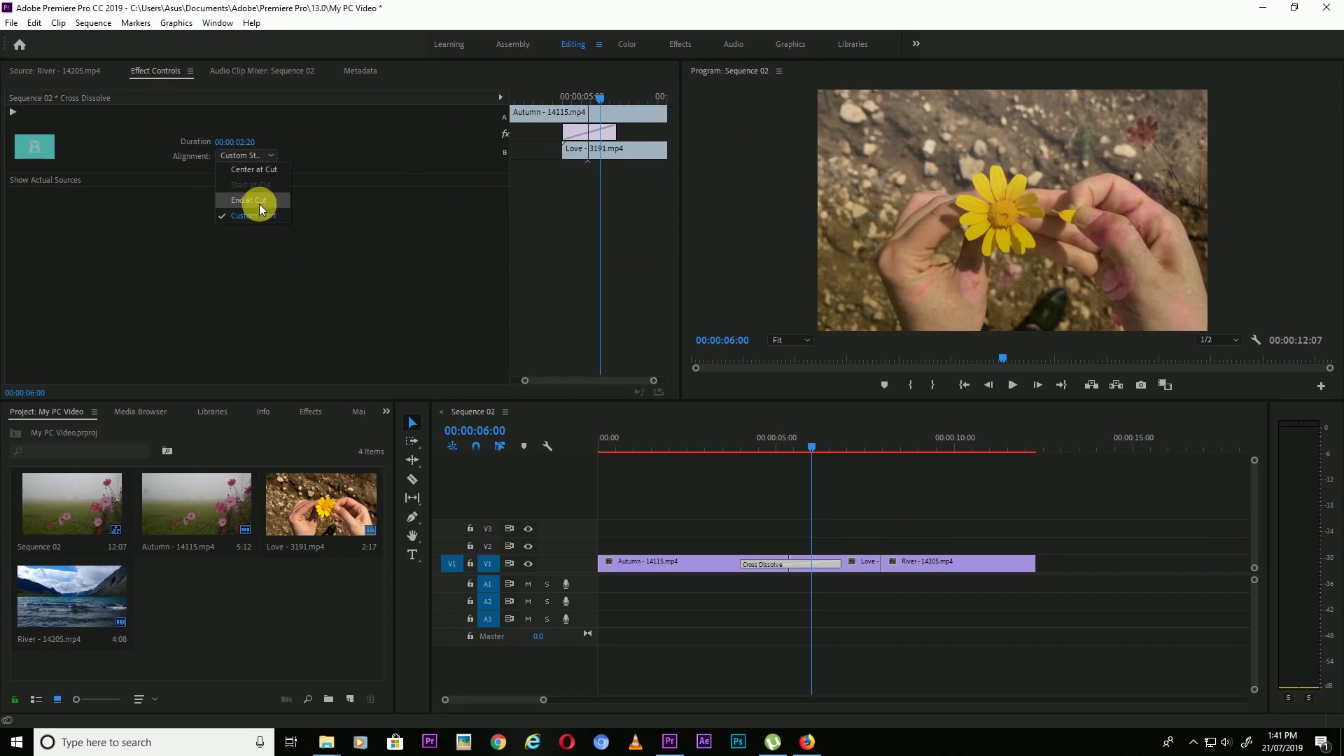
left_click(259, 202)
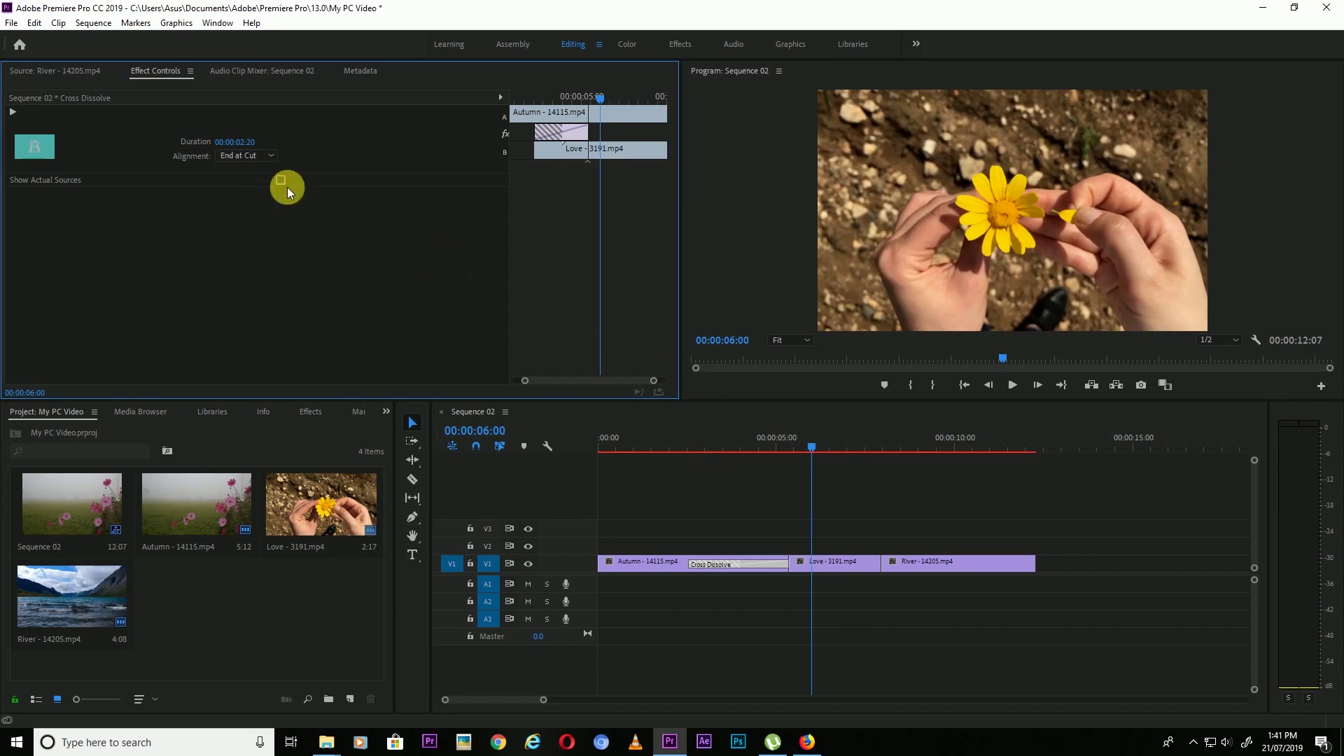
left_click(242, 155)
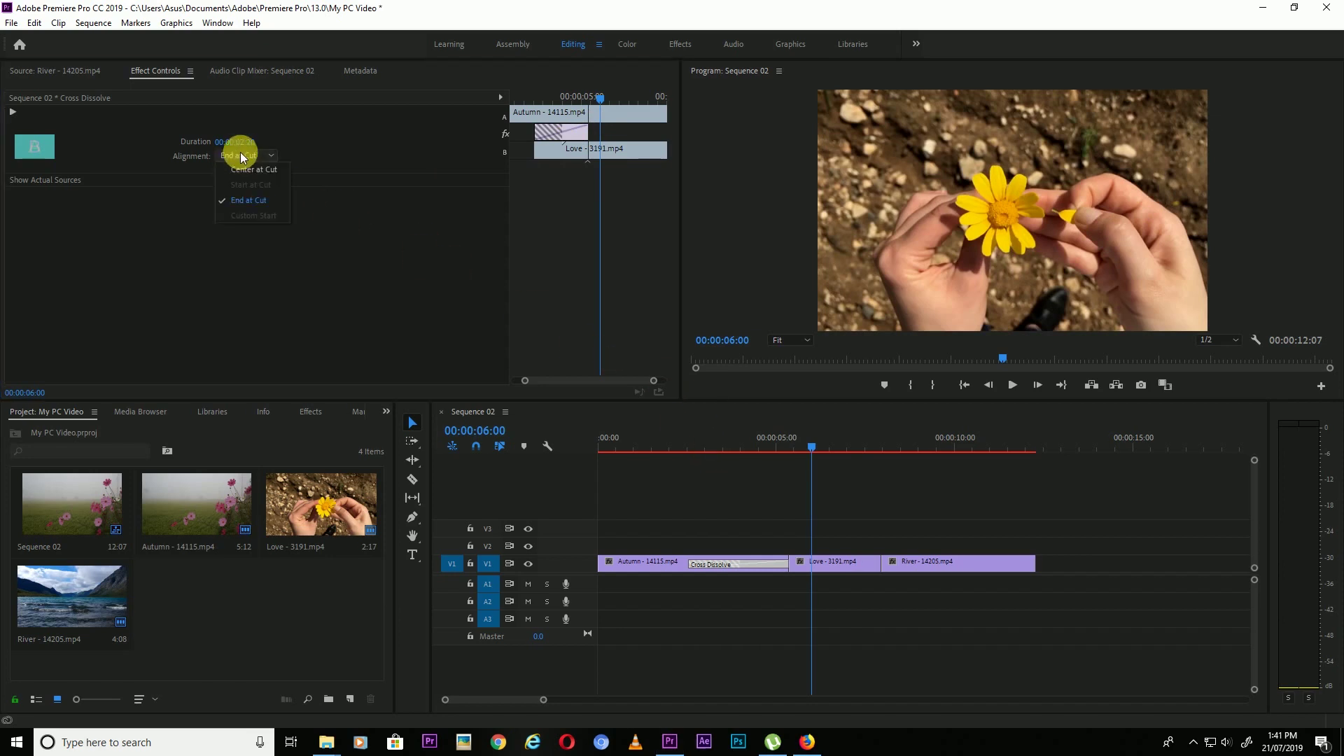
left_click(254, 171)
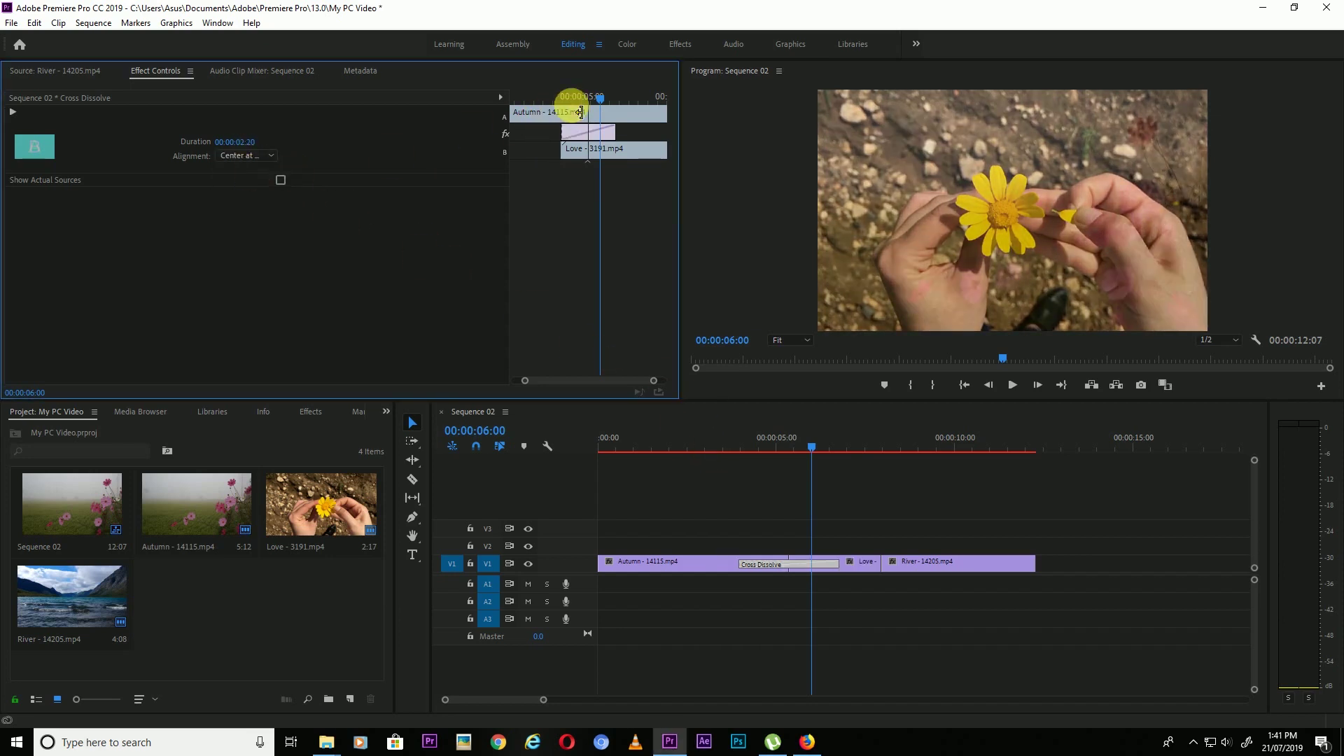
- Play back the recentred Cross Dissolve from before the cut
left_click(736, 444)
key("space")
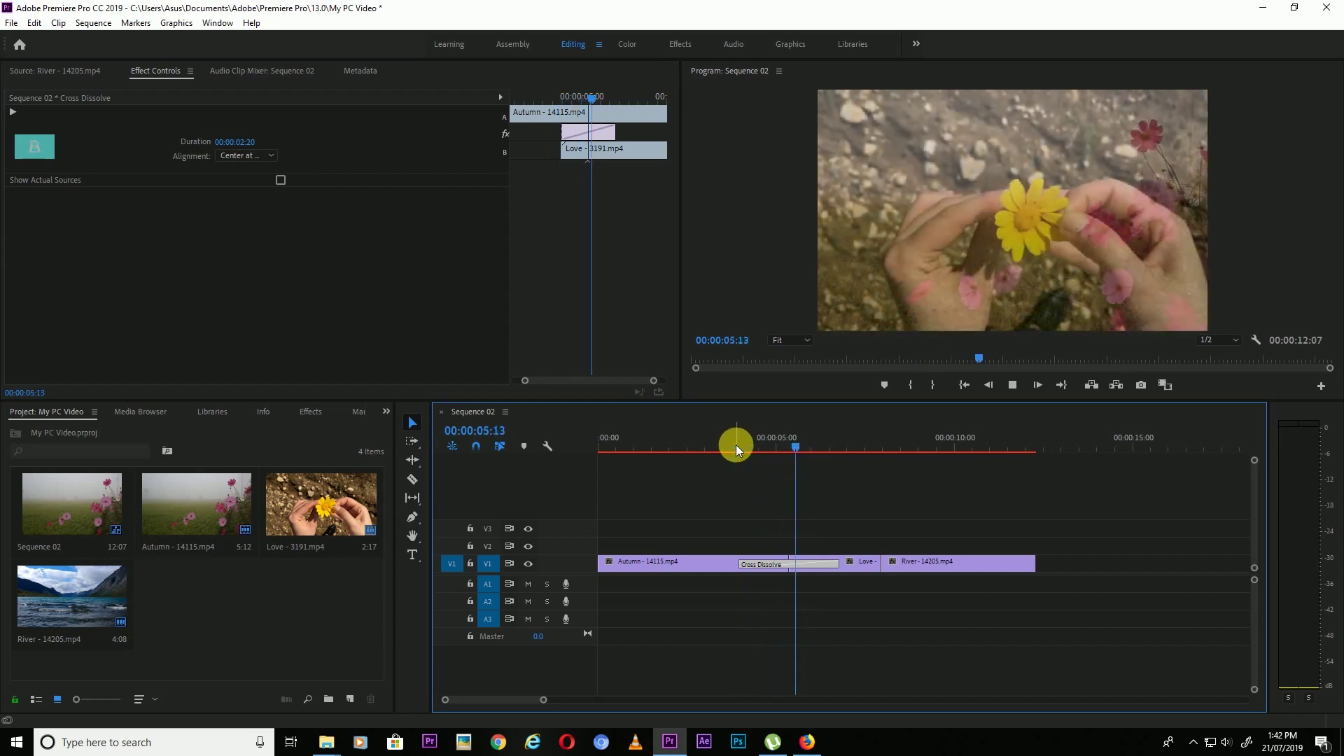
key("space")
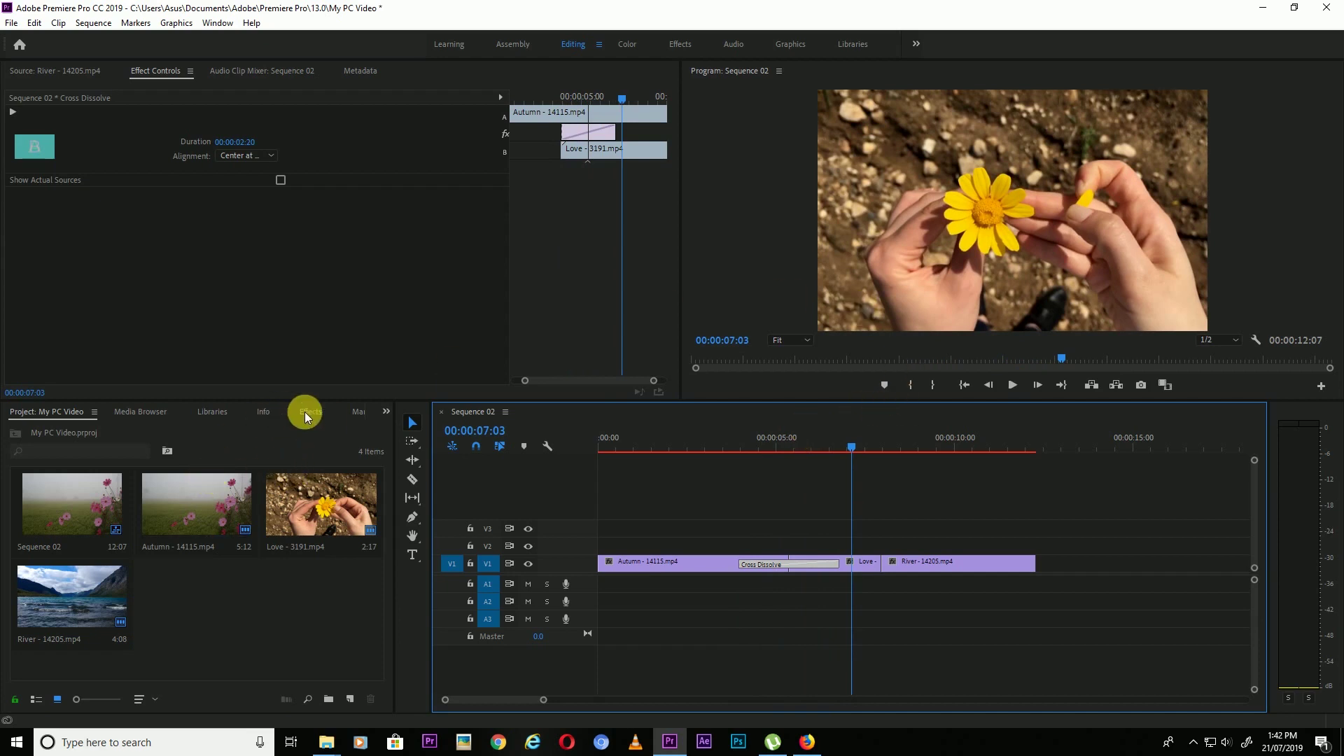
left_click(306, 414)
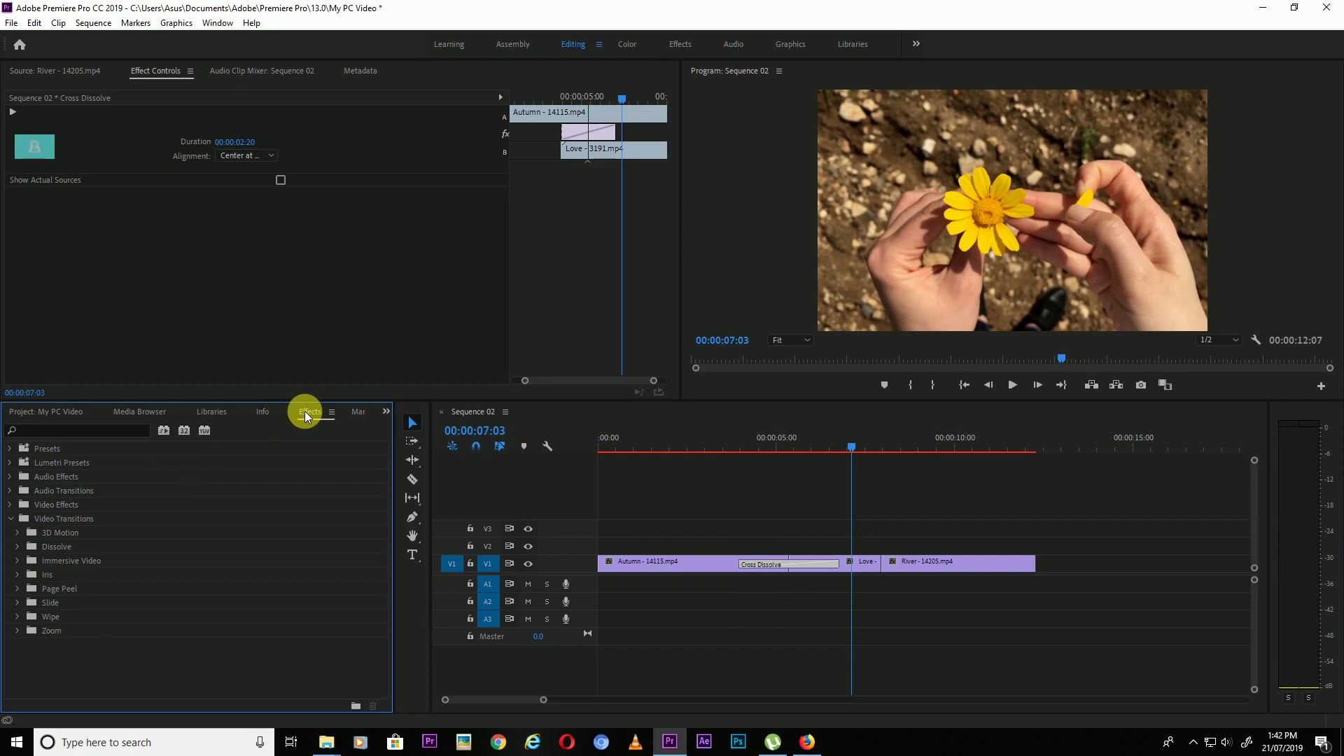
- Drag Dip to Black from Video Transitions > Dissolve onto the Love–River cut and scrub through it
left_click(18, 547)
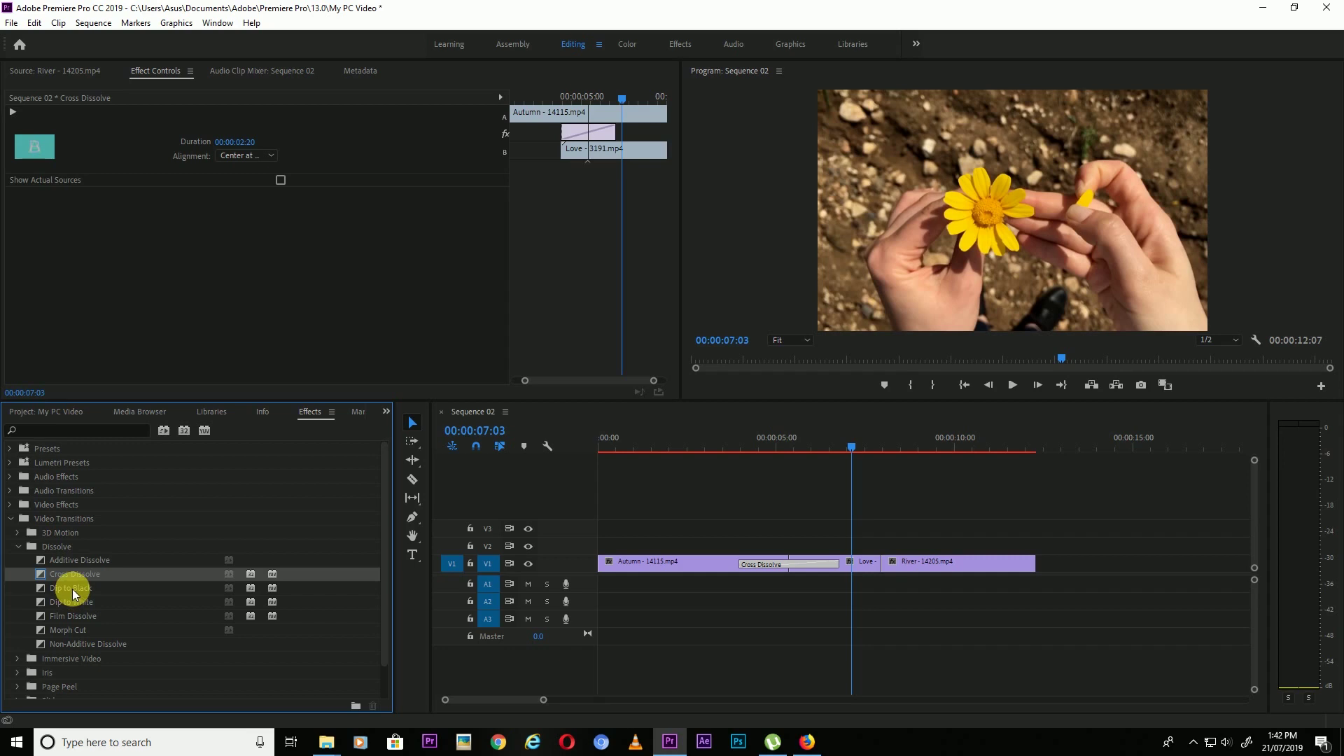
left_click(74, 594)
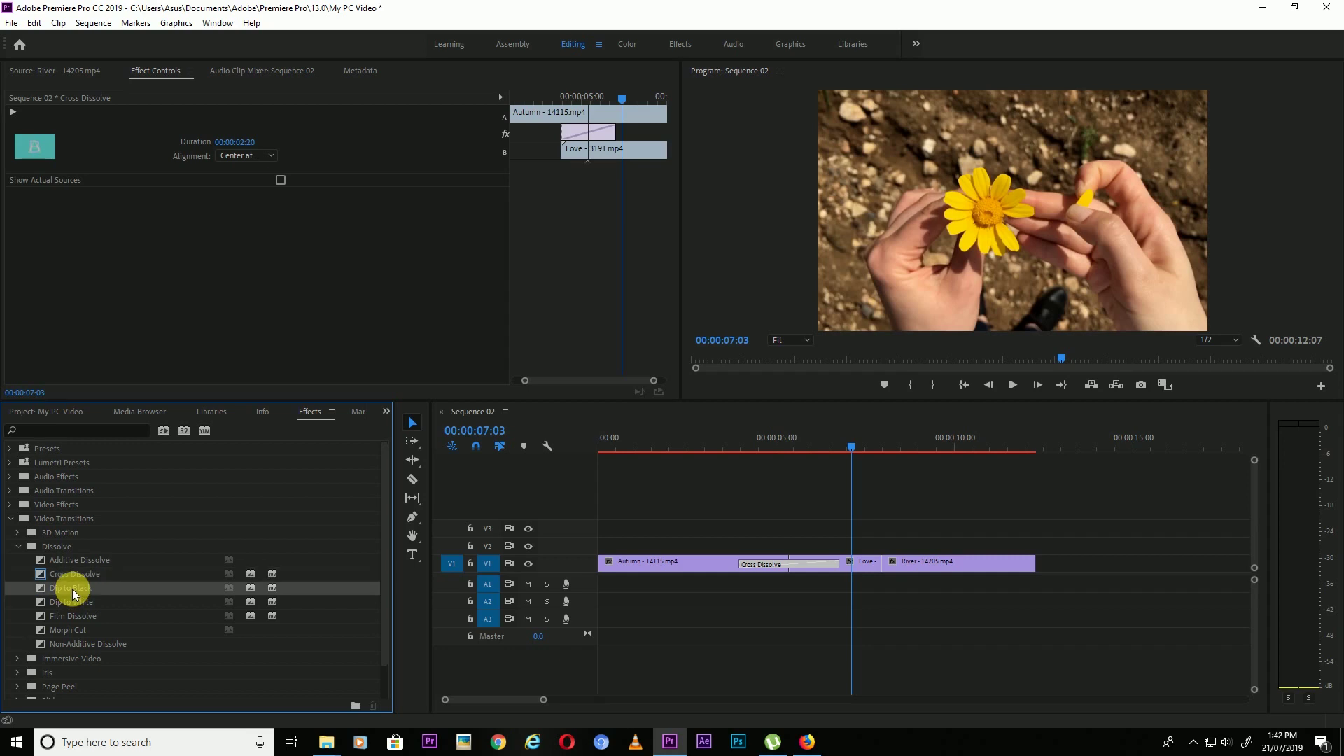
left_click_drag(74, 594, 881, 561)
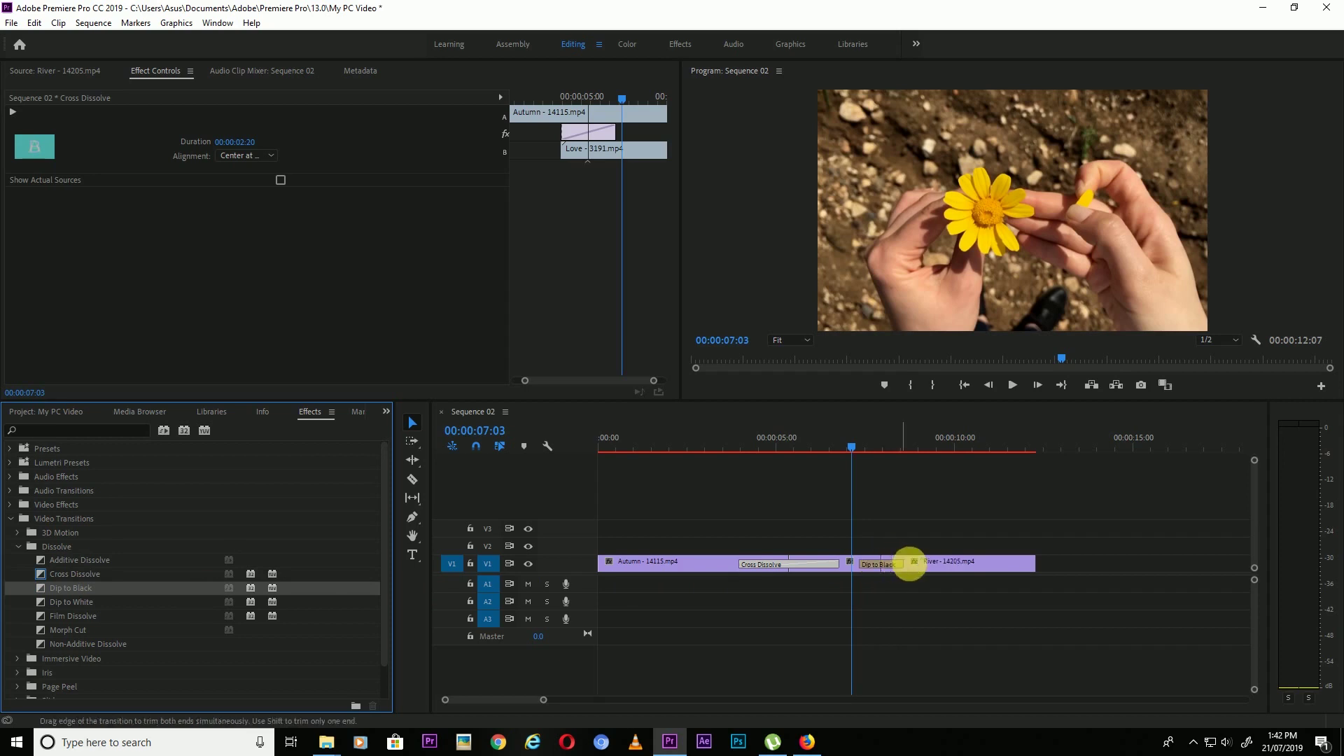
key("space")
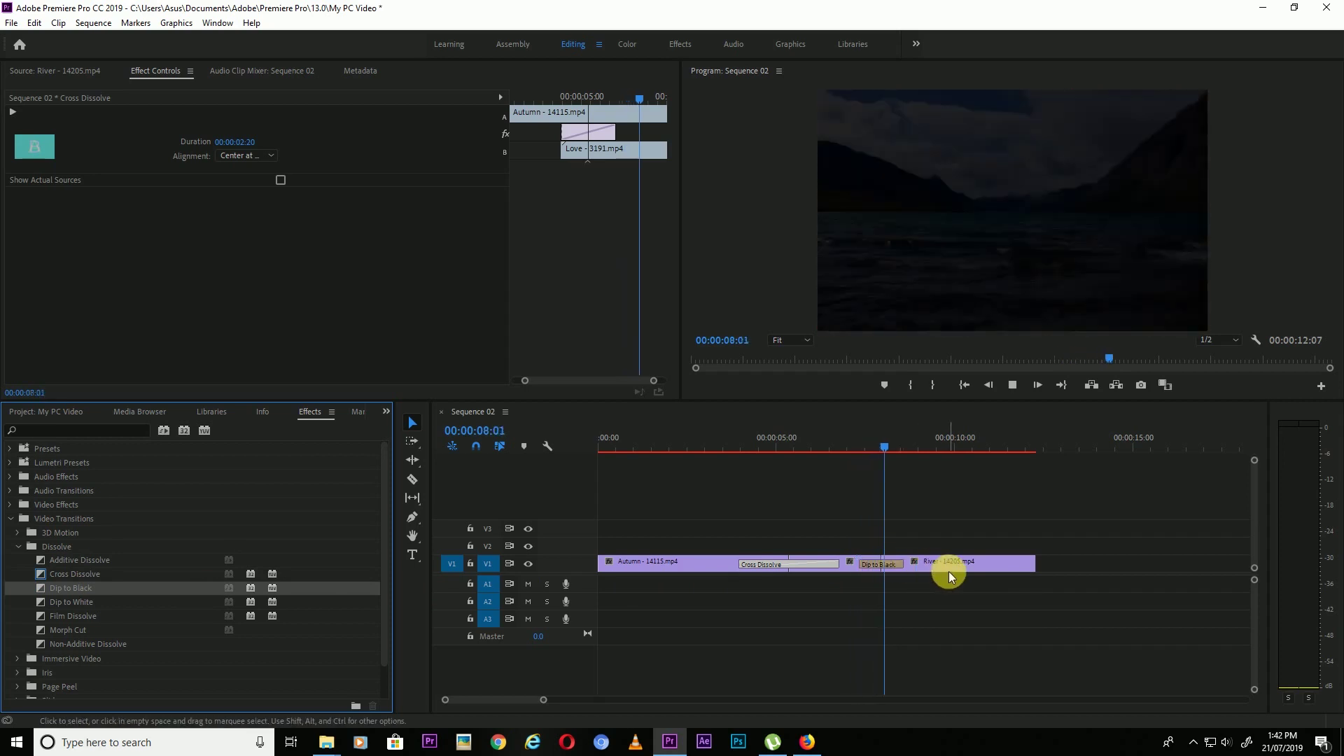
left_click(857, 449)
left_click_drag(858, 449, 912, 496)
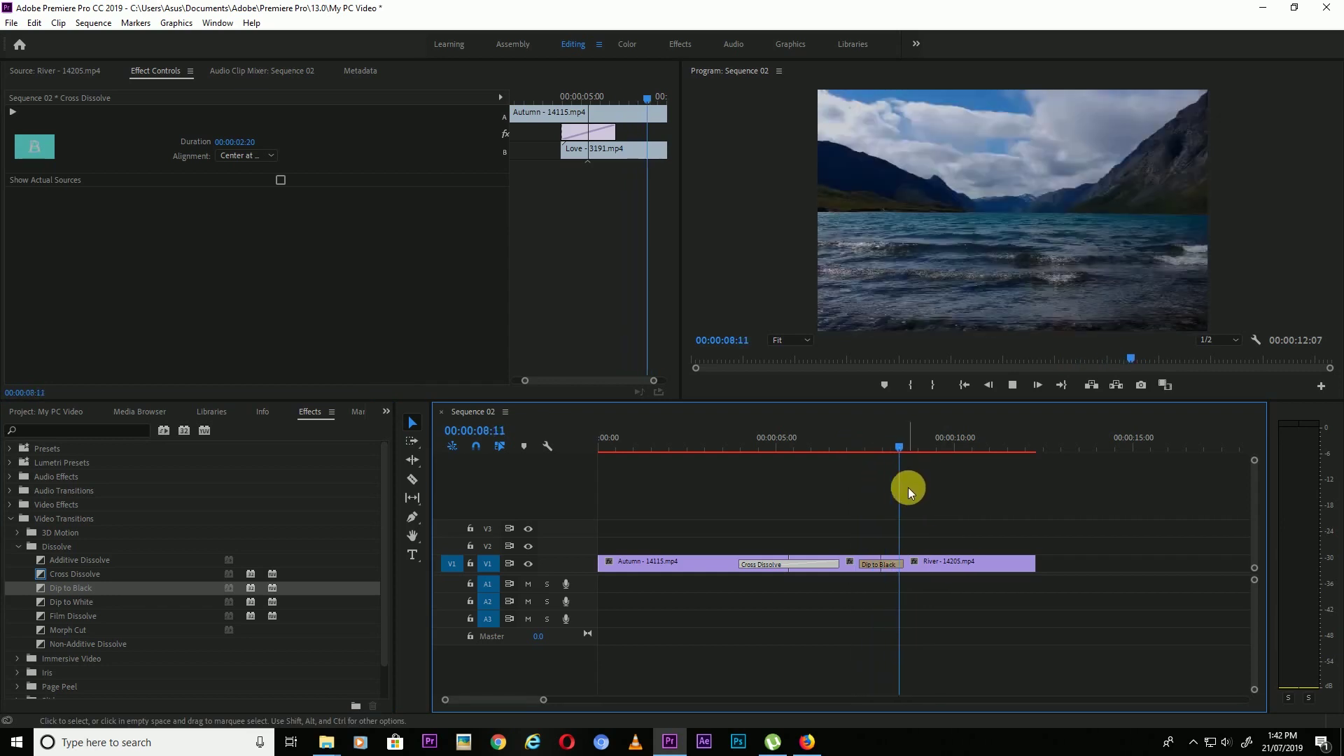
right_click(788, 566)
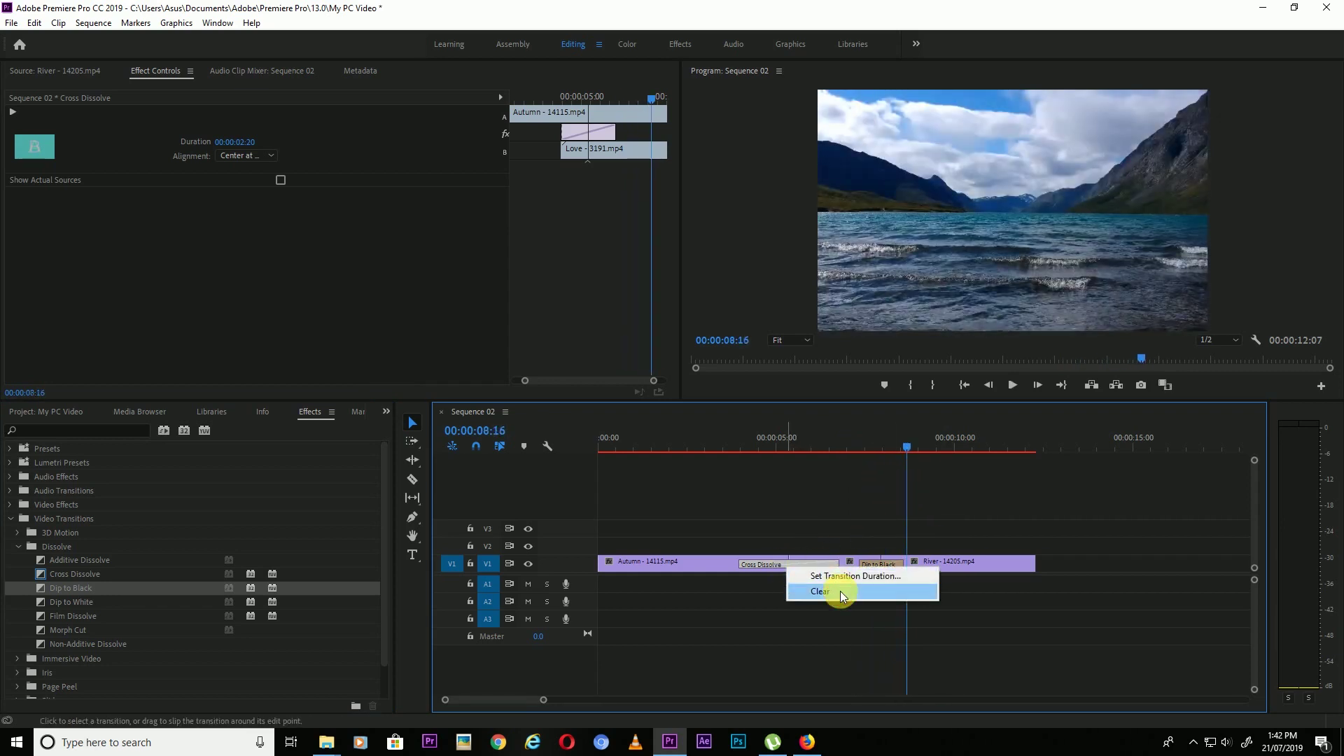
- Clear the Cross Dissolve and Dip to Black, and make Dip to Black the default transition
left_click(842, 596)
left_click(883, 564)
right_click(886, 566)
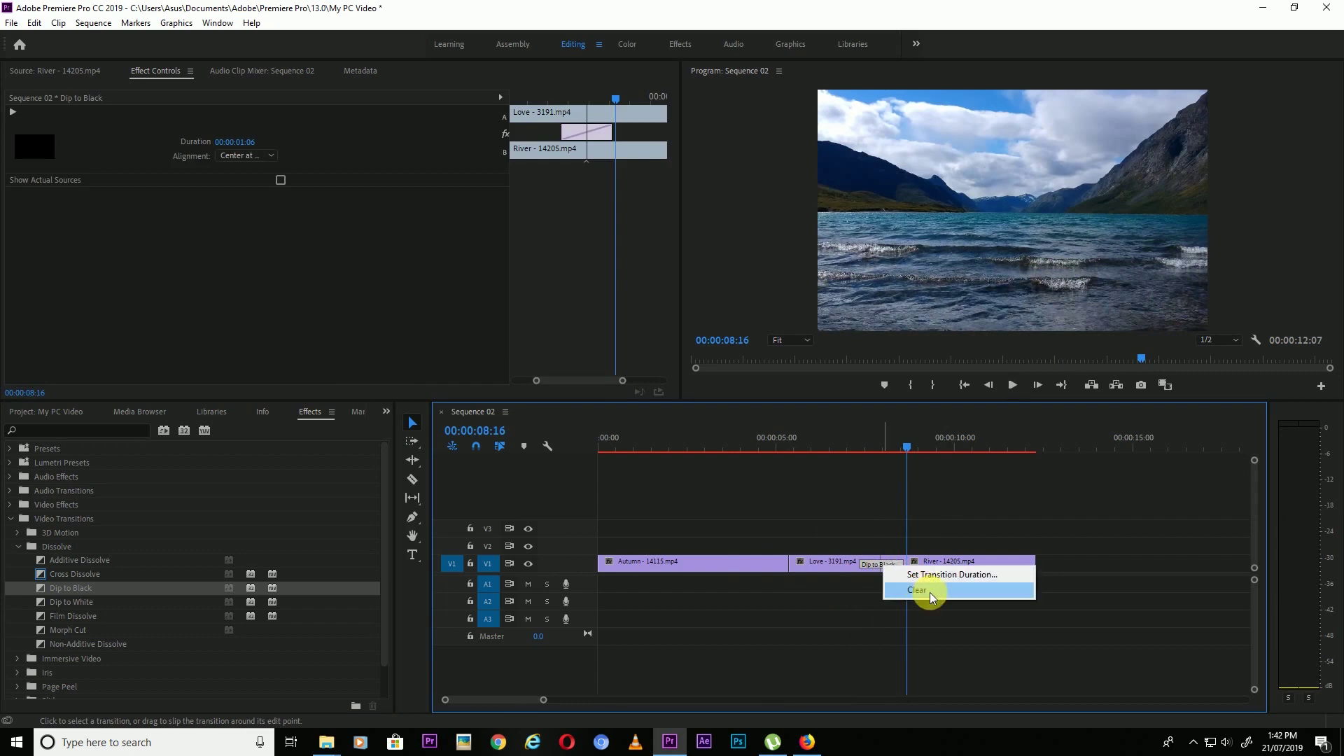
left_click(901, 589)
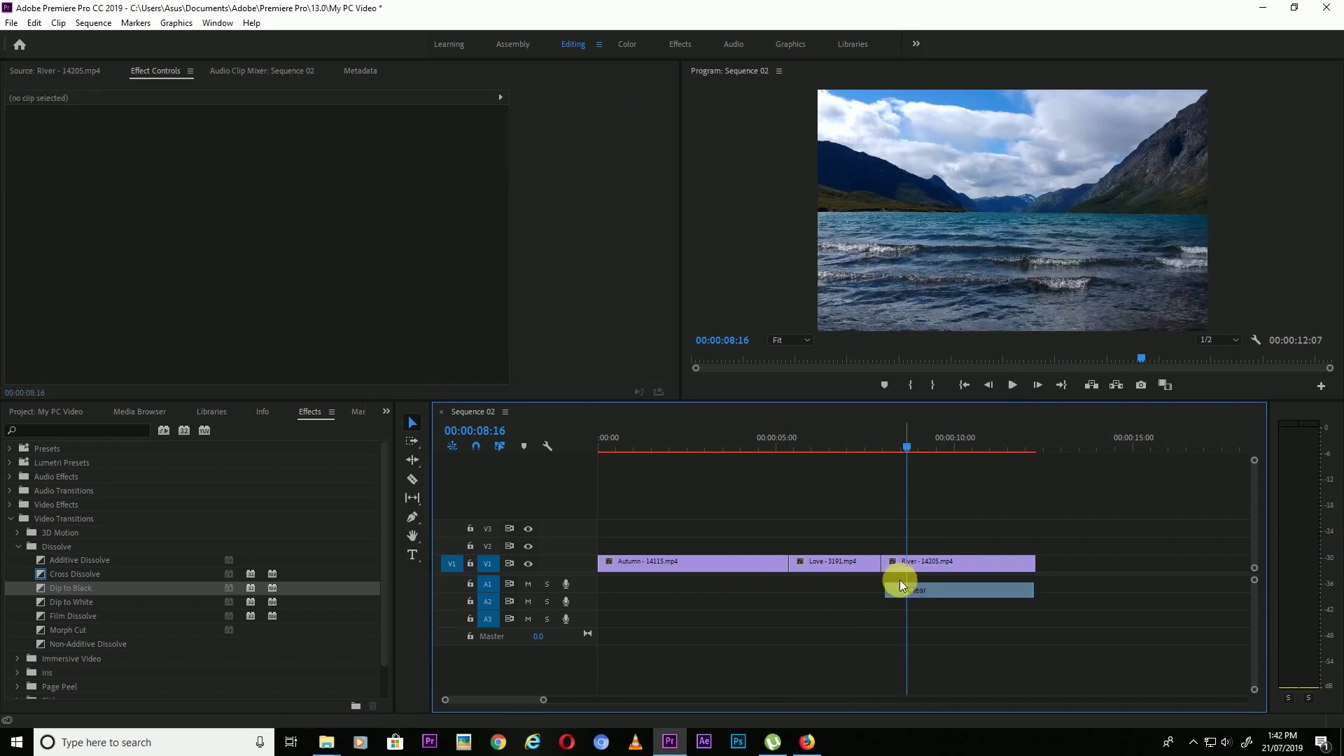
right_click(61, 594)
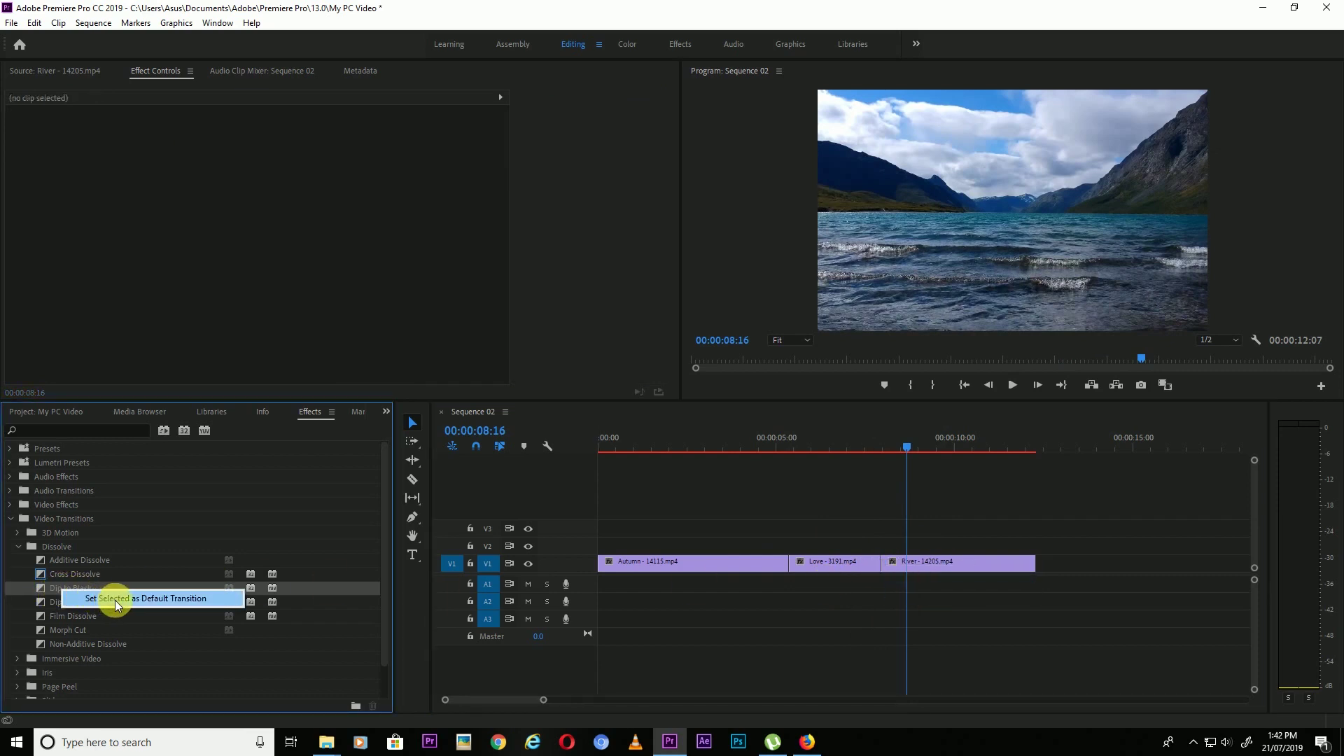
left_click(130, 603)
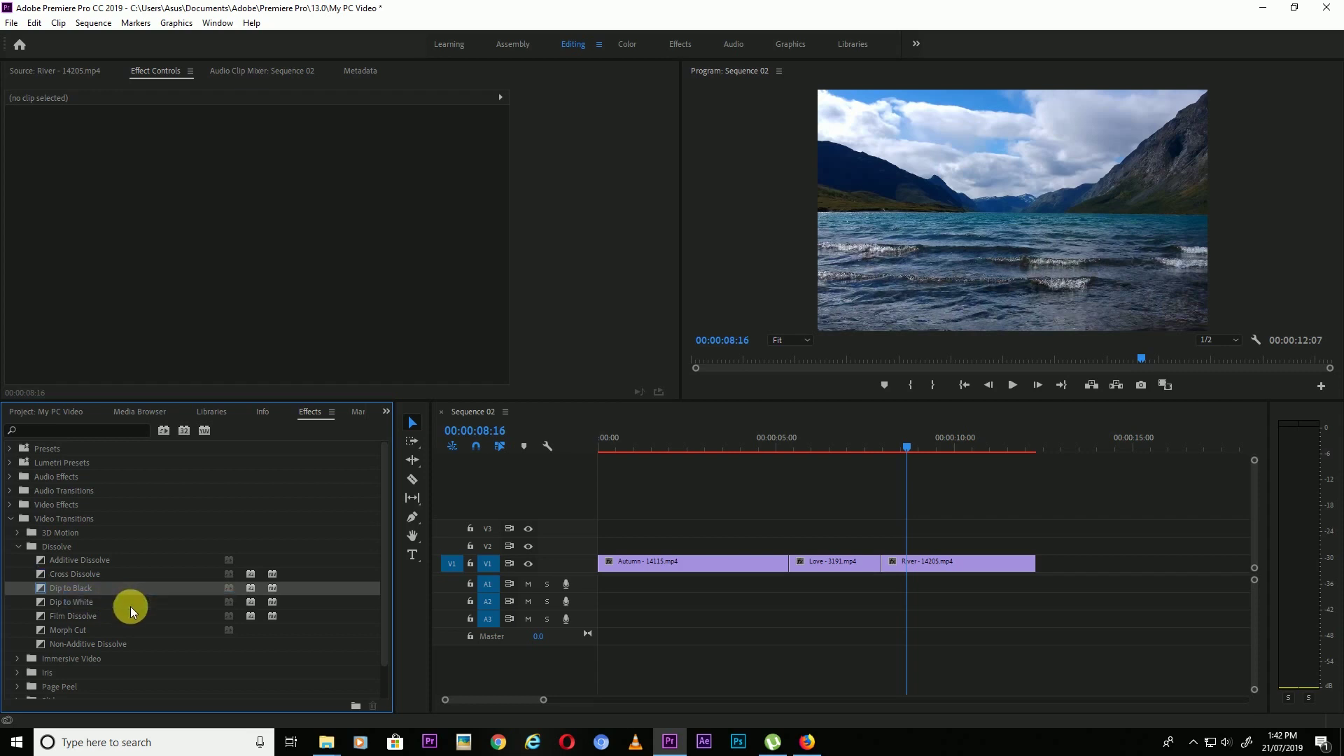
- Apply the default Dip to Black at the Autumn–Love cut and play it
left_click(767, 444)
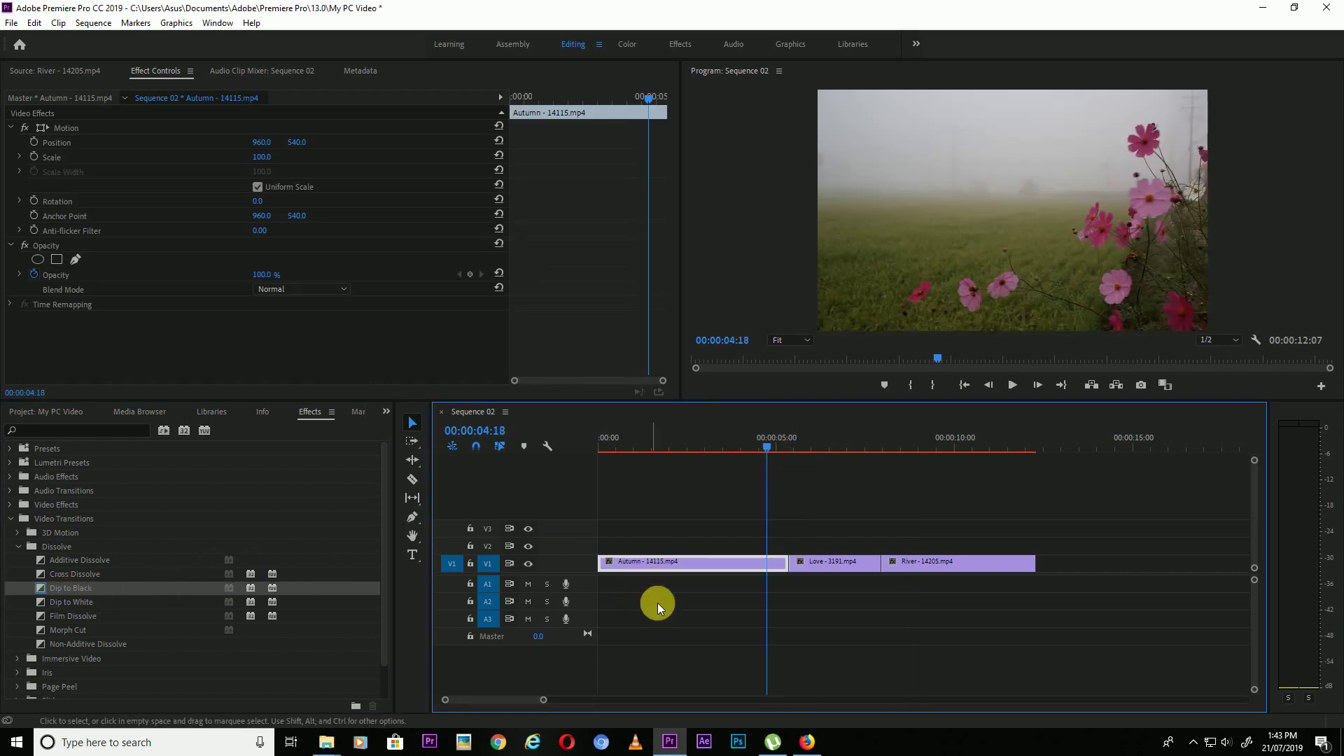
right_click(789, 570)
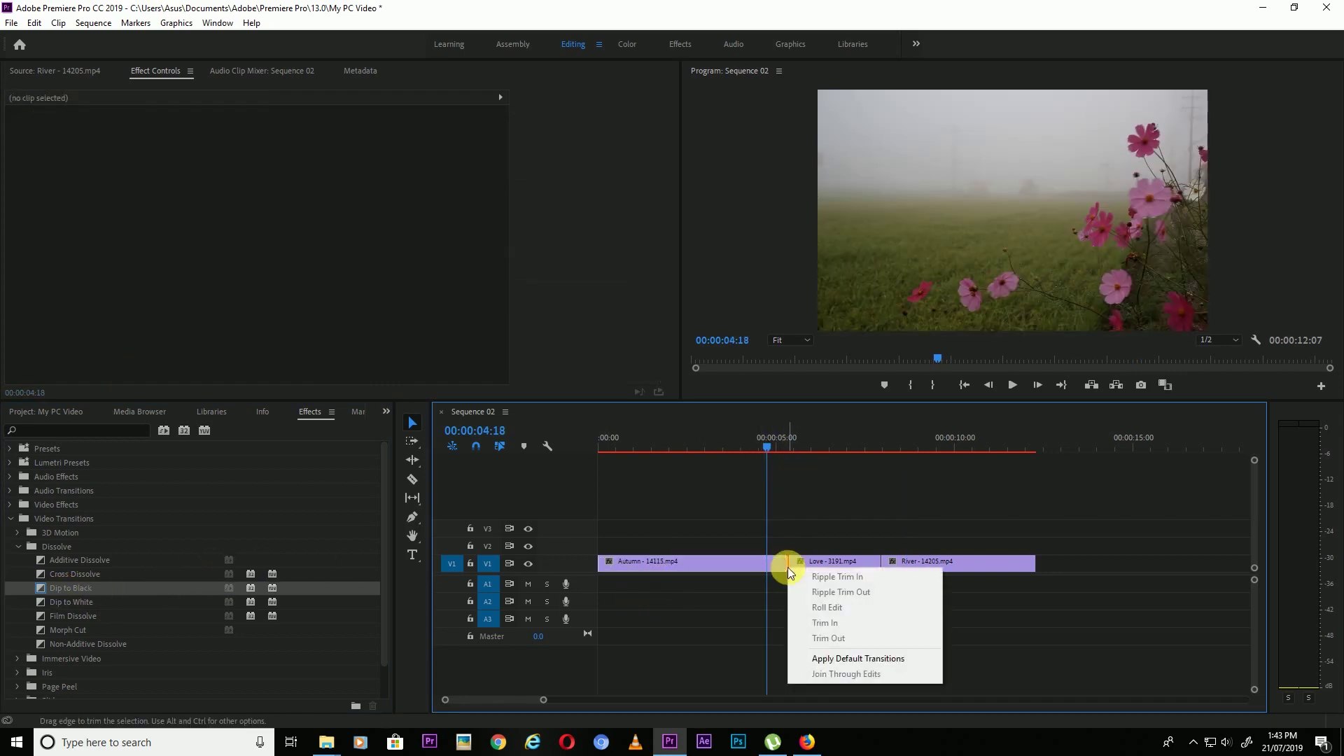
left_click(835, 658)
key("space")
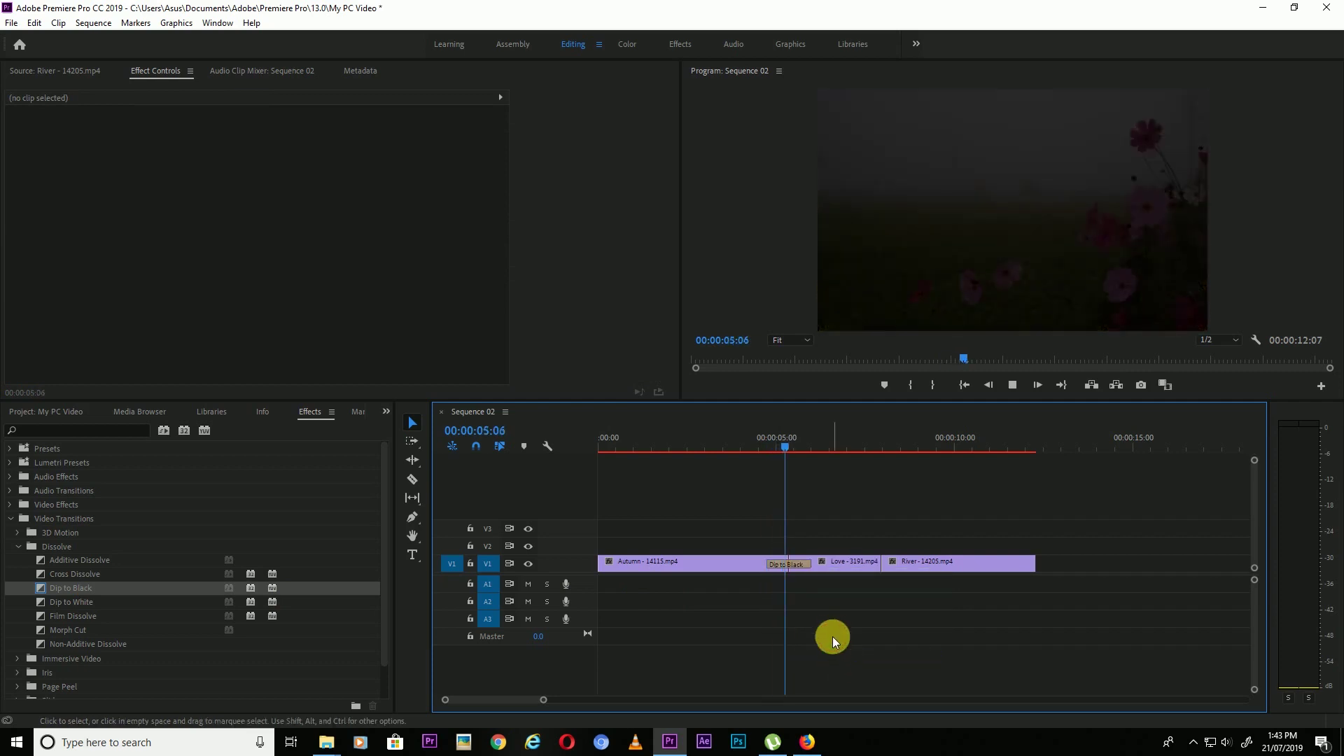
- Apply Dip to Black at the Love–River cut, play it from 07:01, then undo it
left_click(879, 568)
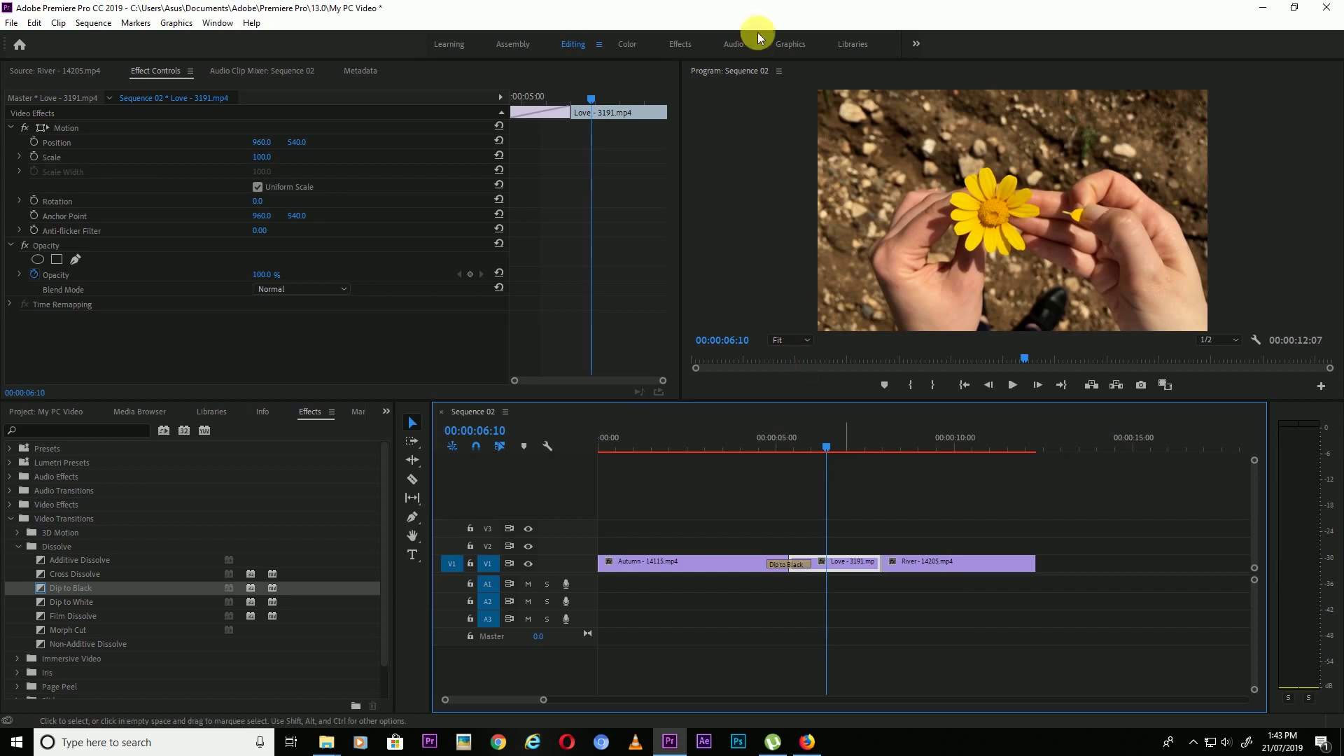
right_click(882, 563)
left_click(936, 649)
left_click(915, 447)
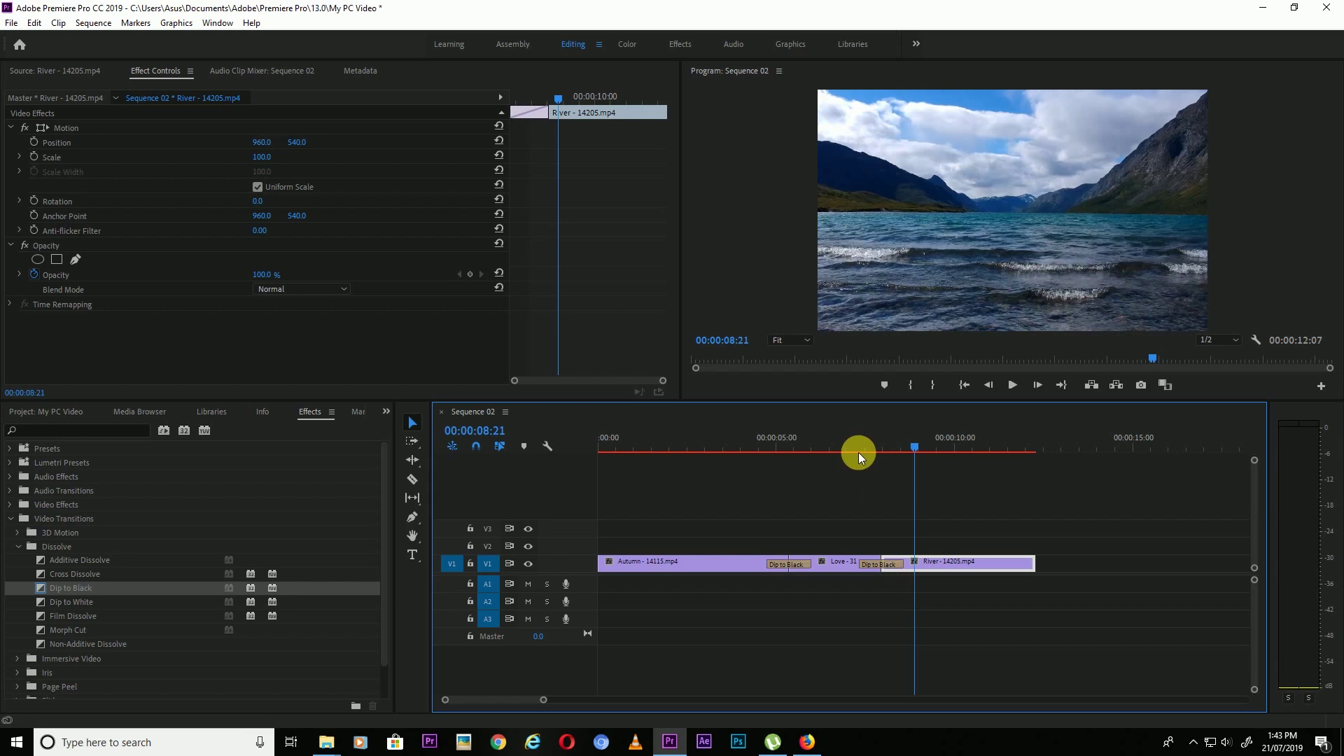
left_click(849, 446)
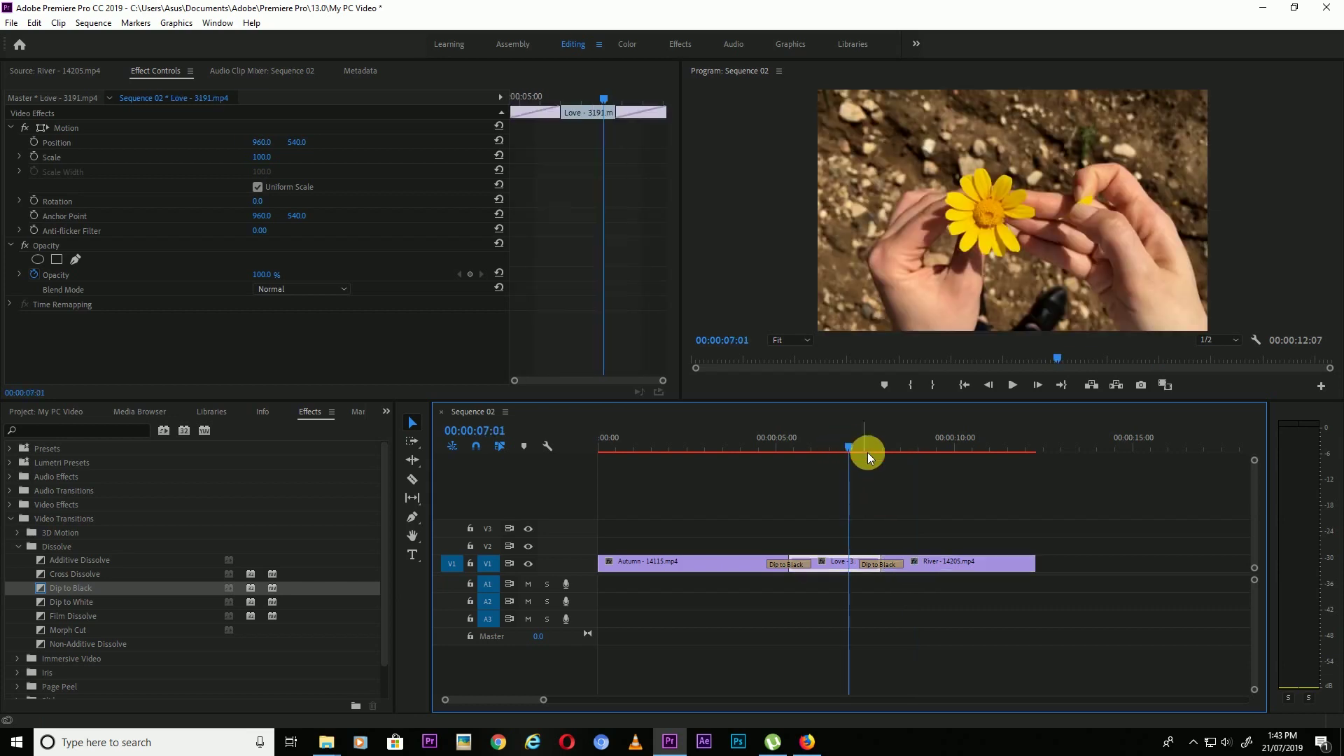
key("space")
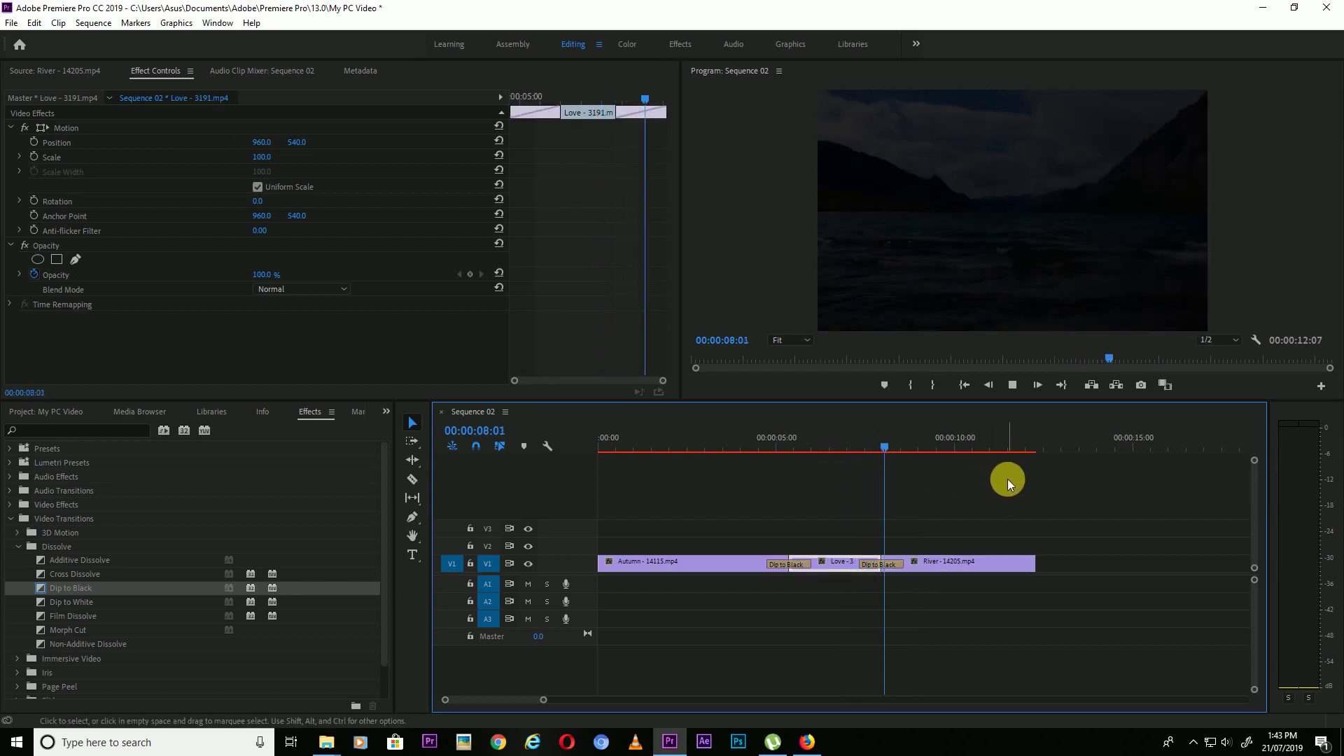
key("ctrl+z")
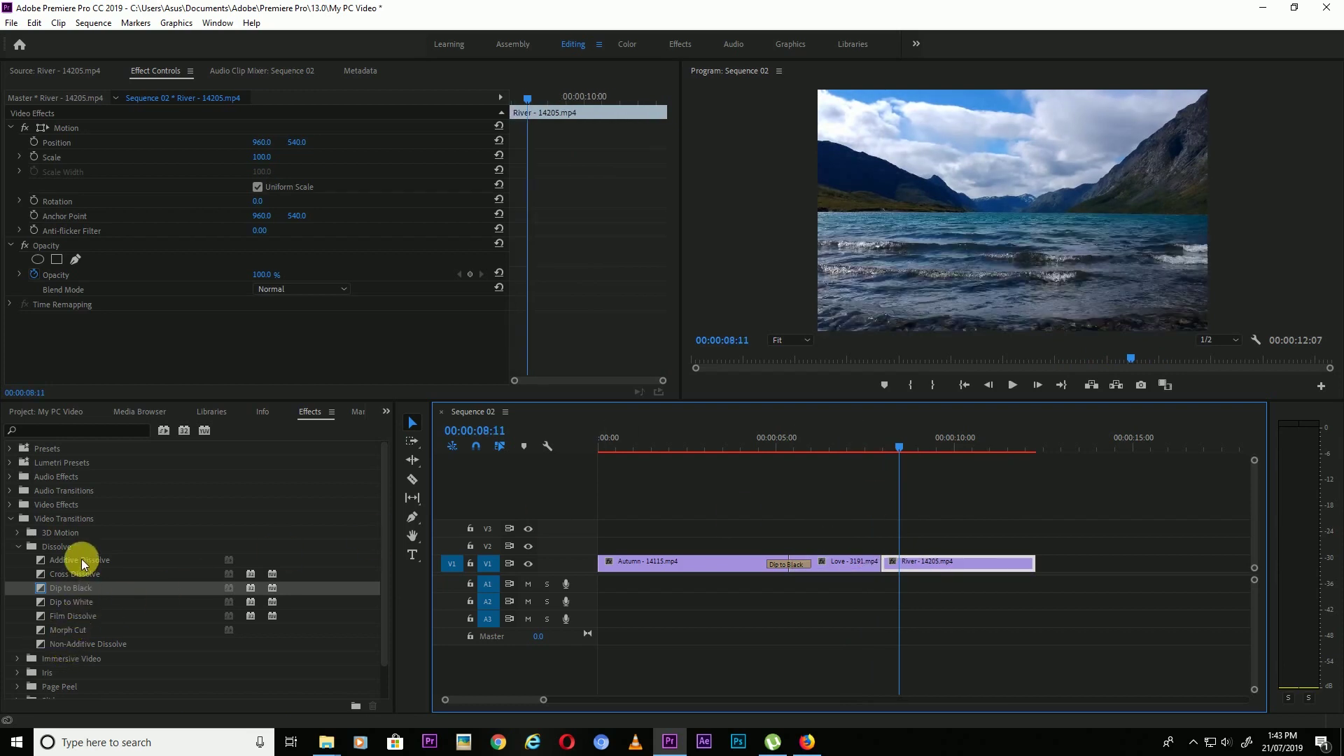
- Place Non-Additive Dissolve on the Love–River cut and preview it from 06:19
left_click(81, 559)
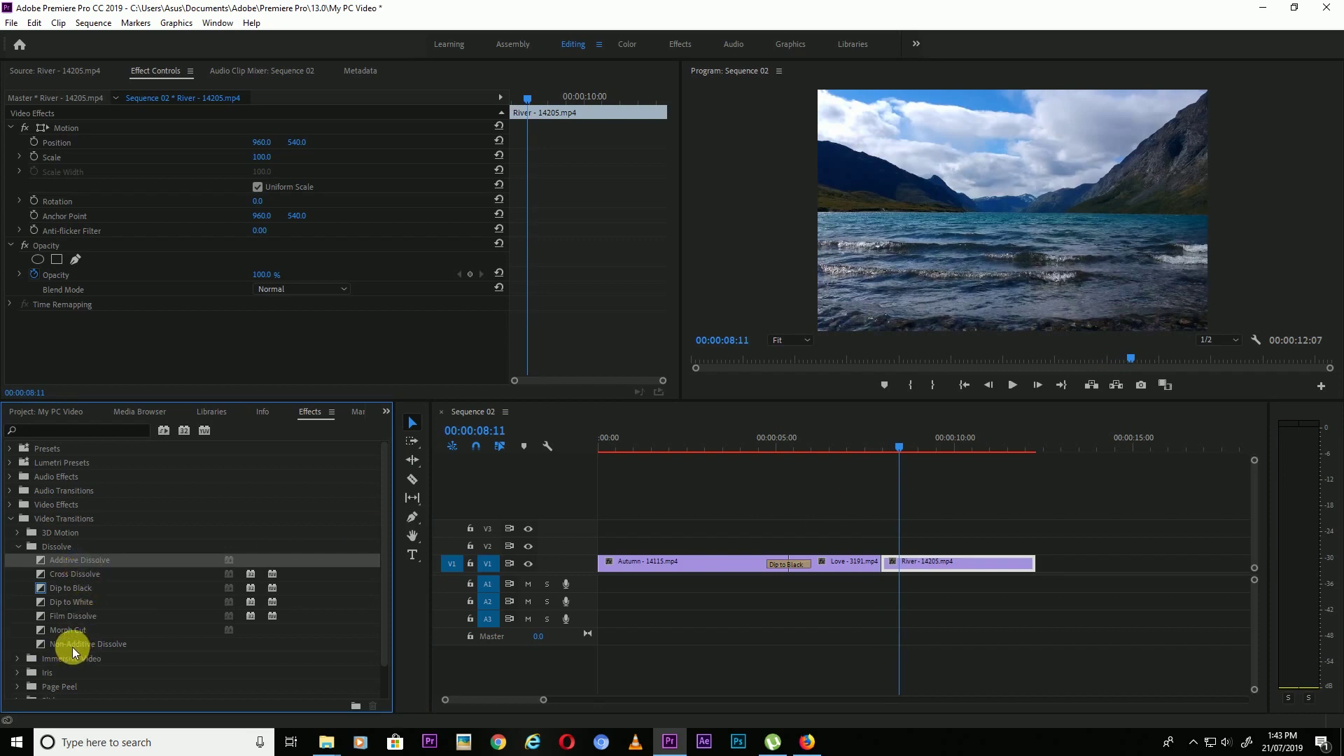
mouse_move(60, 646)
left_mouse_down()
mouse_move(880, 541)
mouse_move(881, 562)
left_mouse_up()
left_click(861, 448)
key("space")
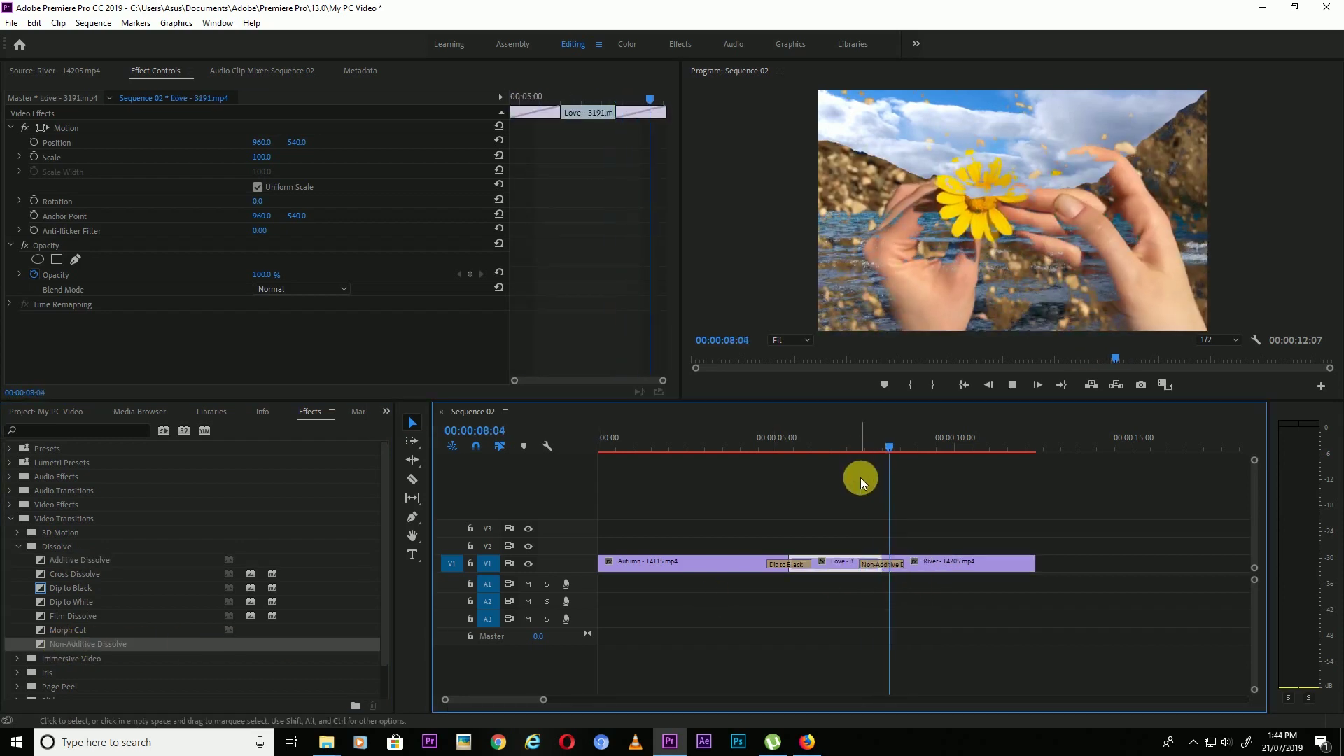
left_click(841, 442)
key("space")
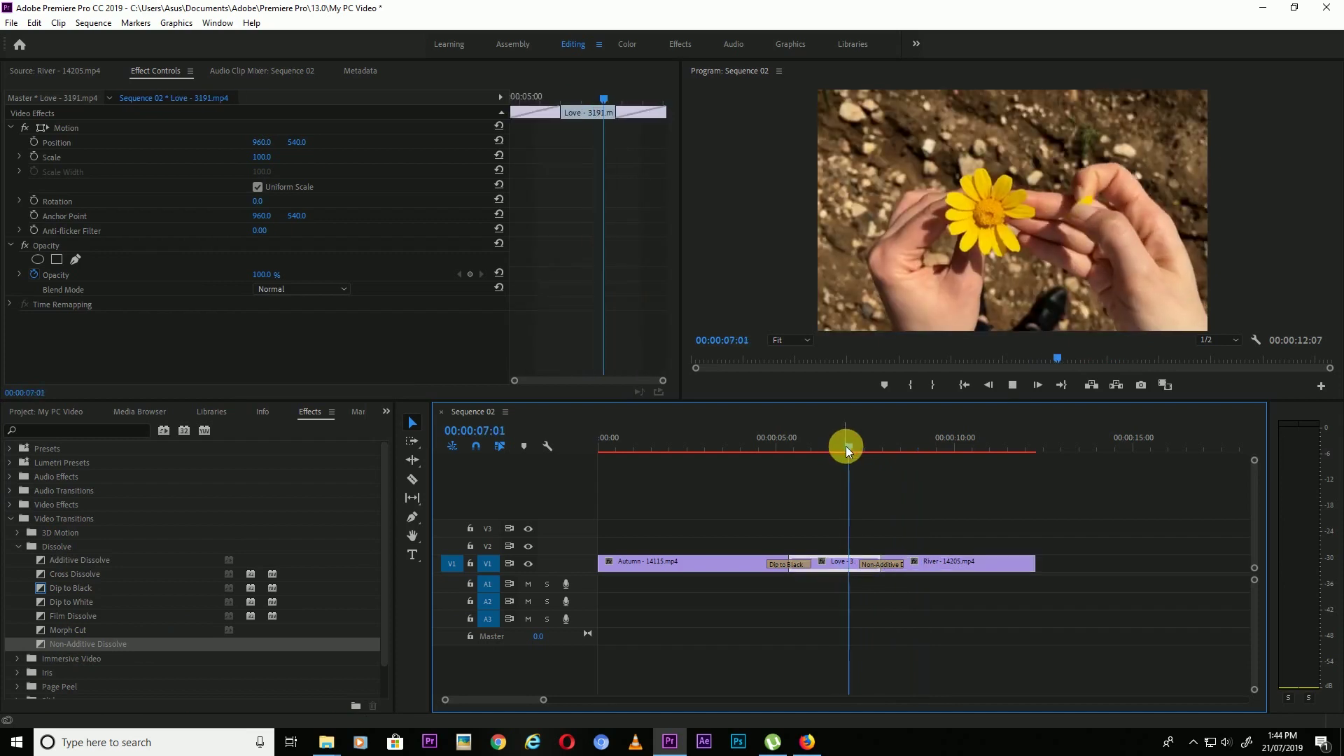
key("space")
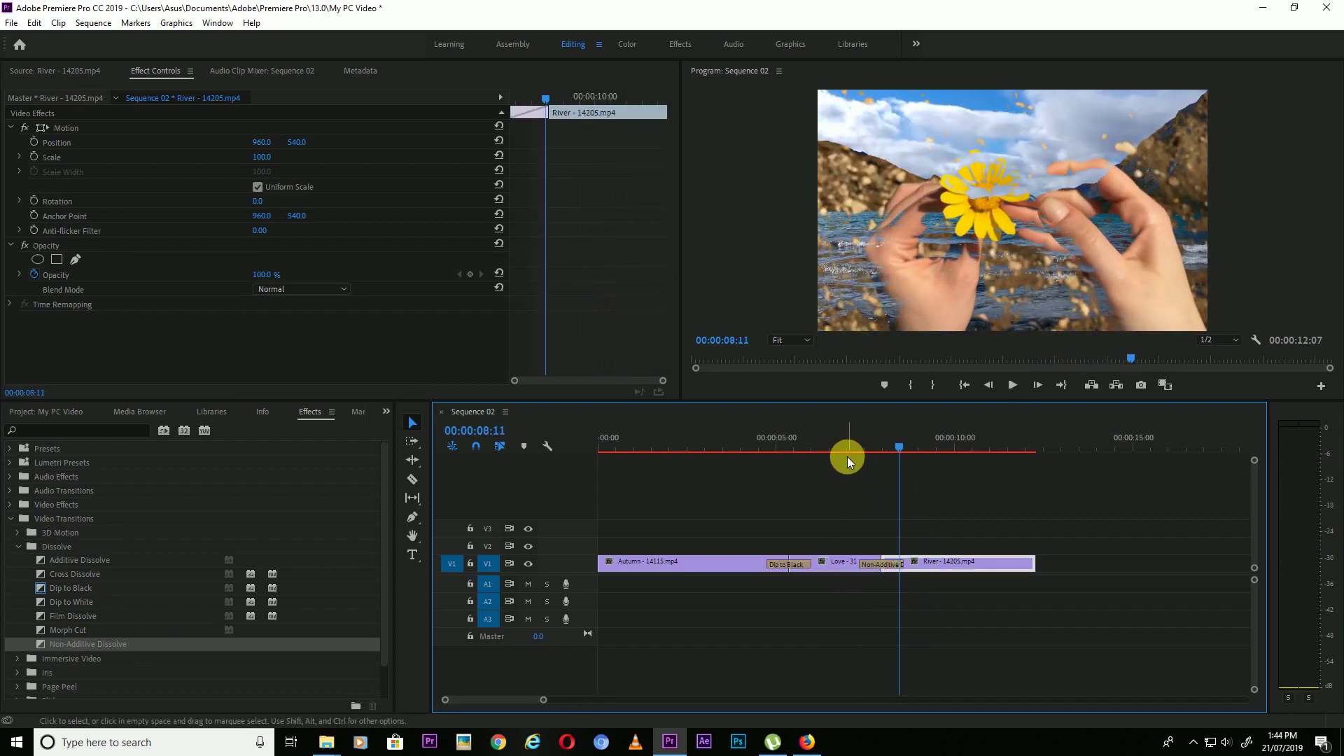
key("space")
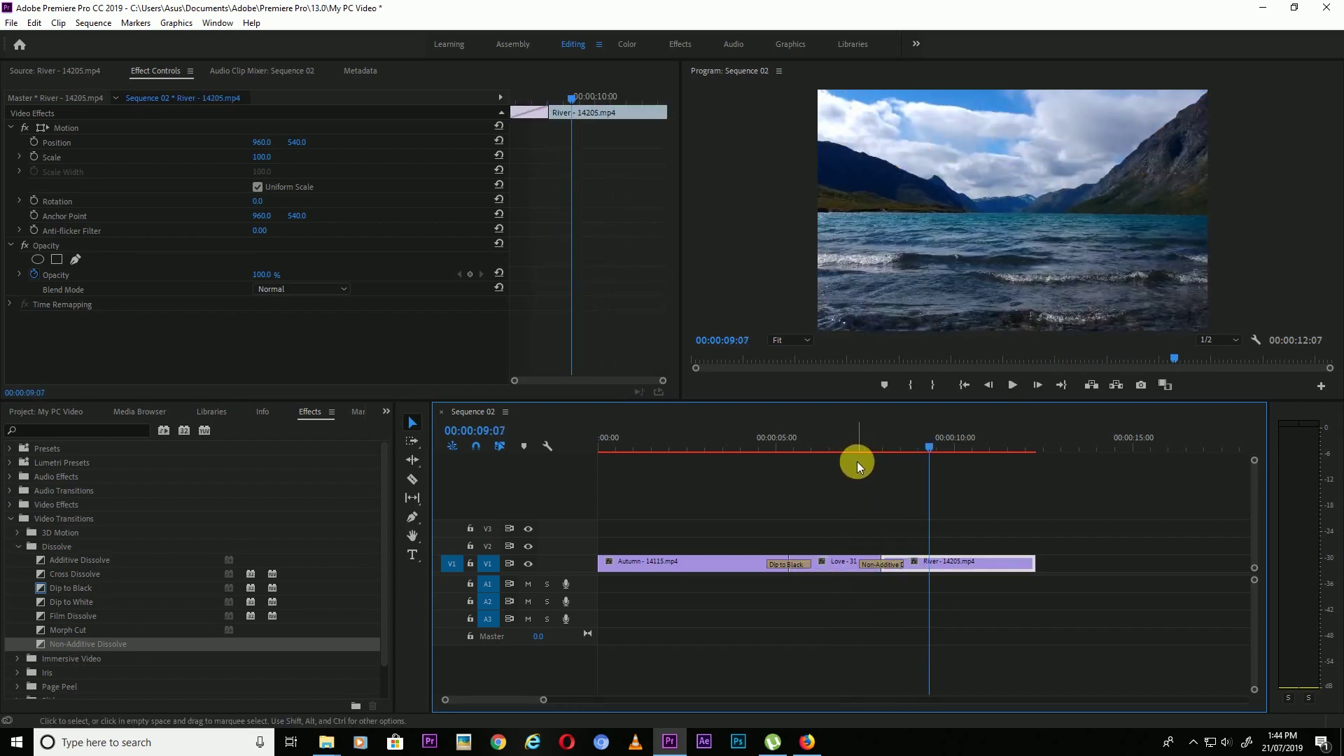
- Clear the Non-Additive Dissolve and select Additive Dissolve in the Effects panel
right_click(875, 565)
left_click(904, 593)
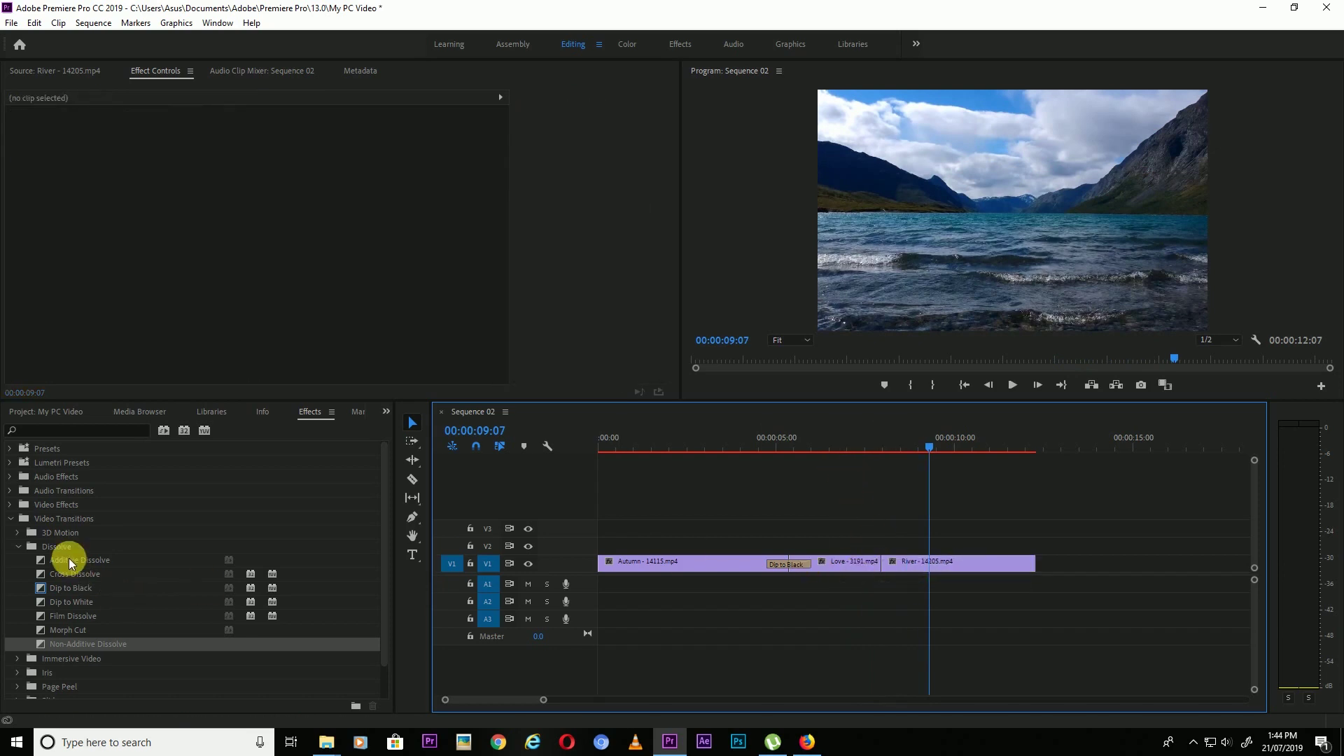
left_click(70, 560)
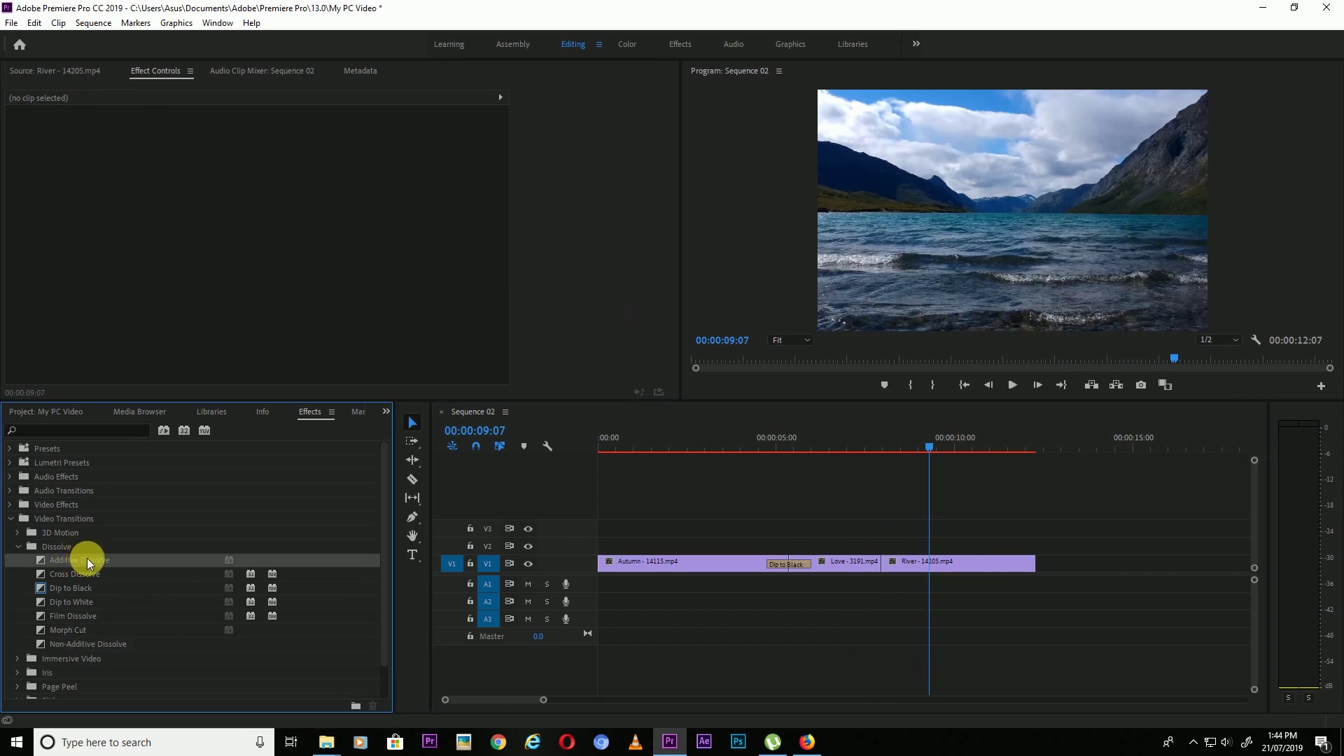
right_click(87, 559)
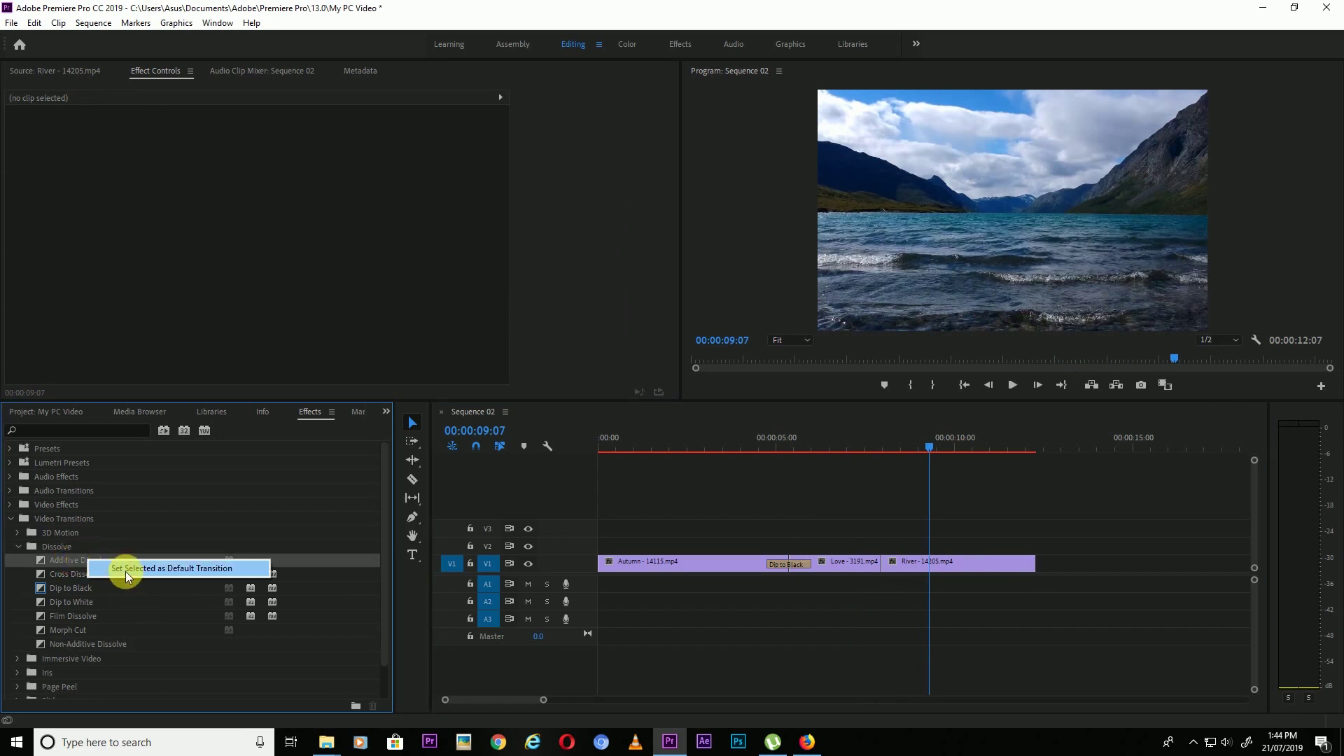
- Make Additive Dissolve the default, clear Dip to Black, and apply Additive Dissolve at Autumn–Love
left_click(128, 570)
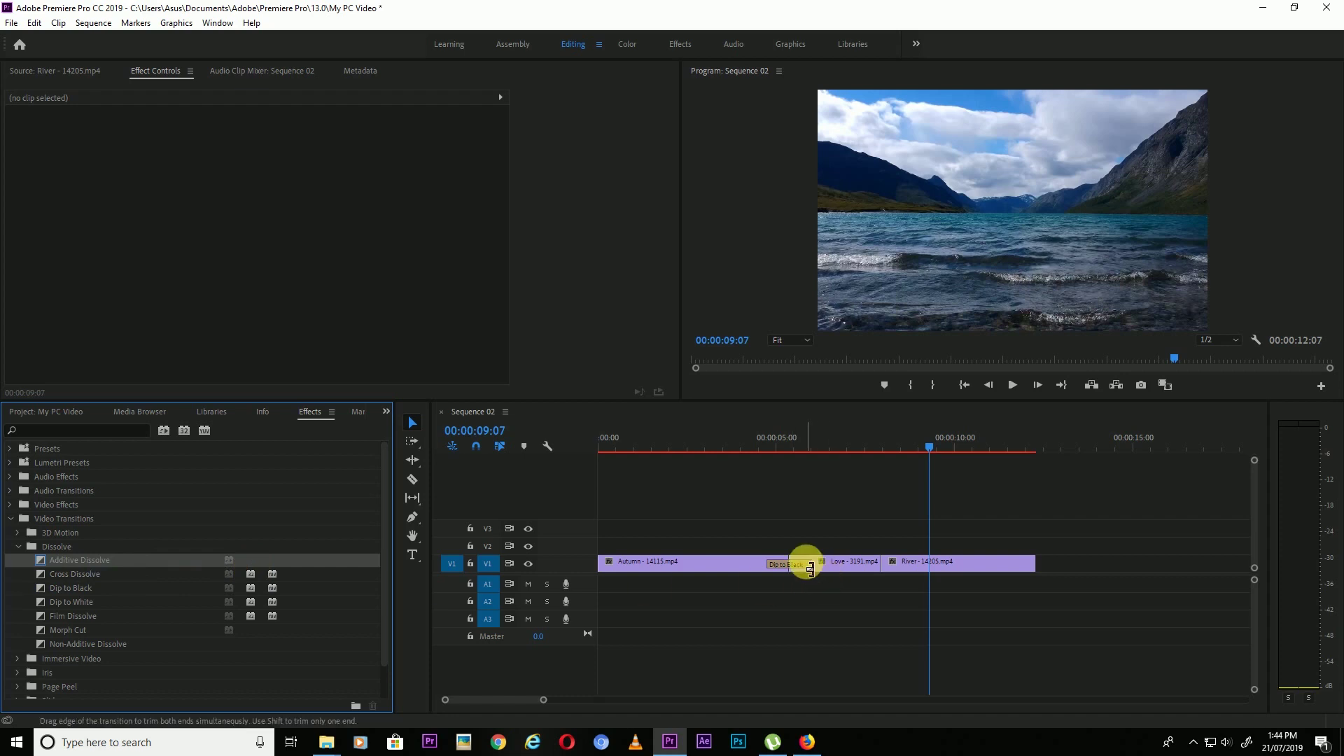
right_click(809, 566)
left_click(834, 585)
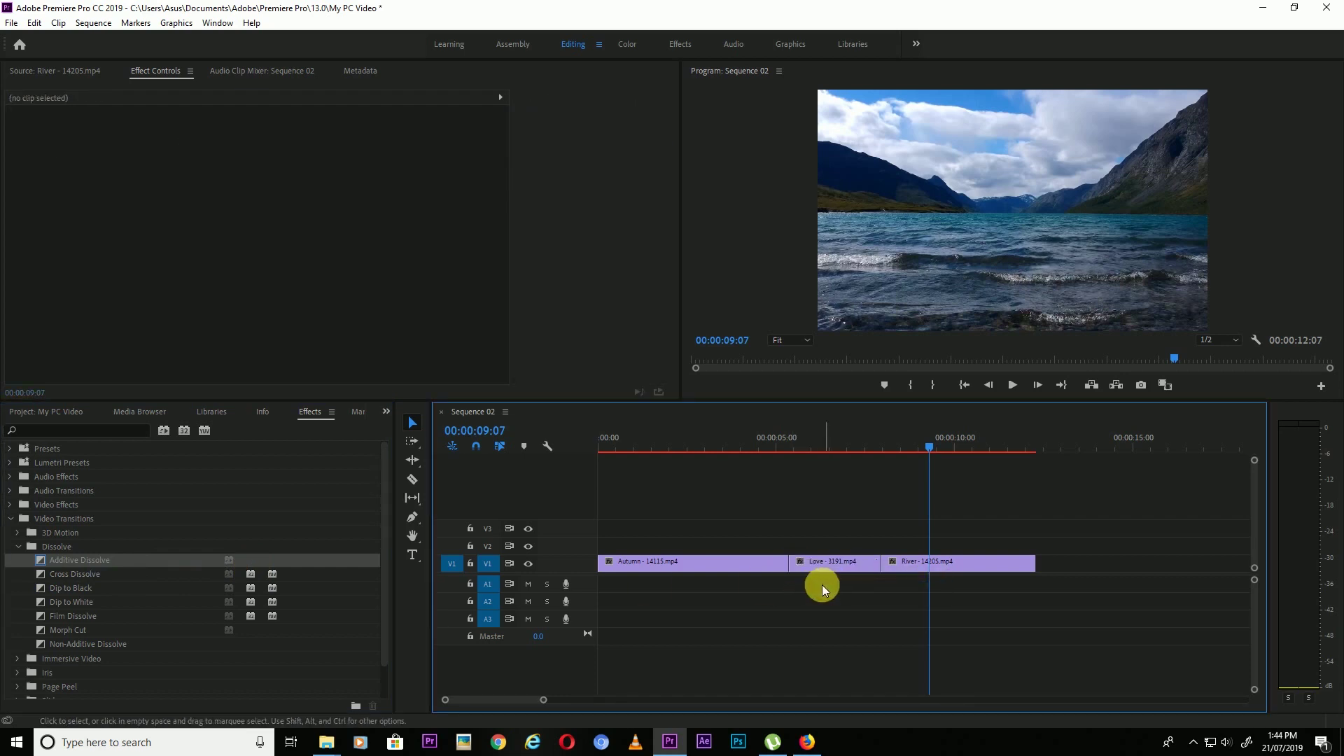
right_click(790, 564)
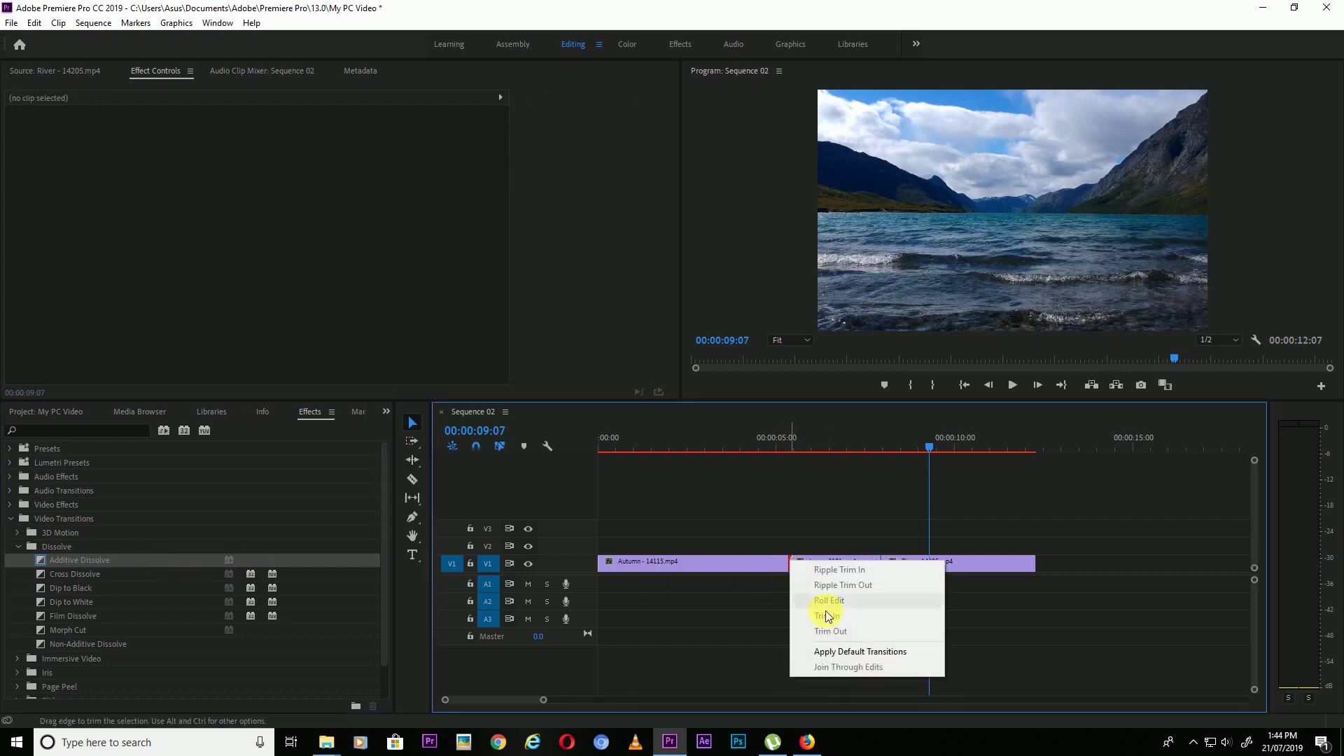
left_click(835, 652)
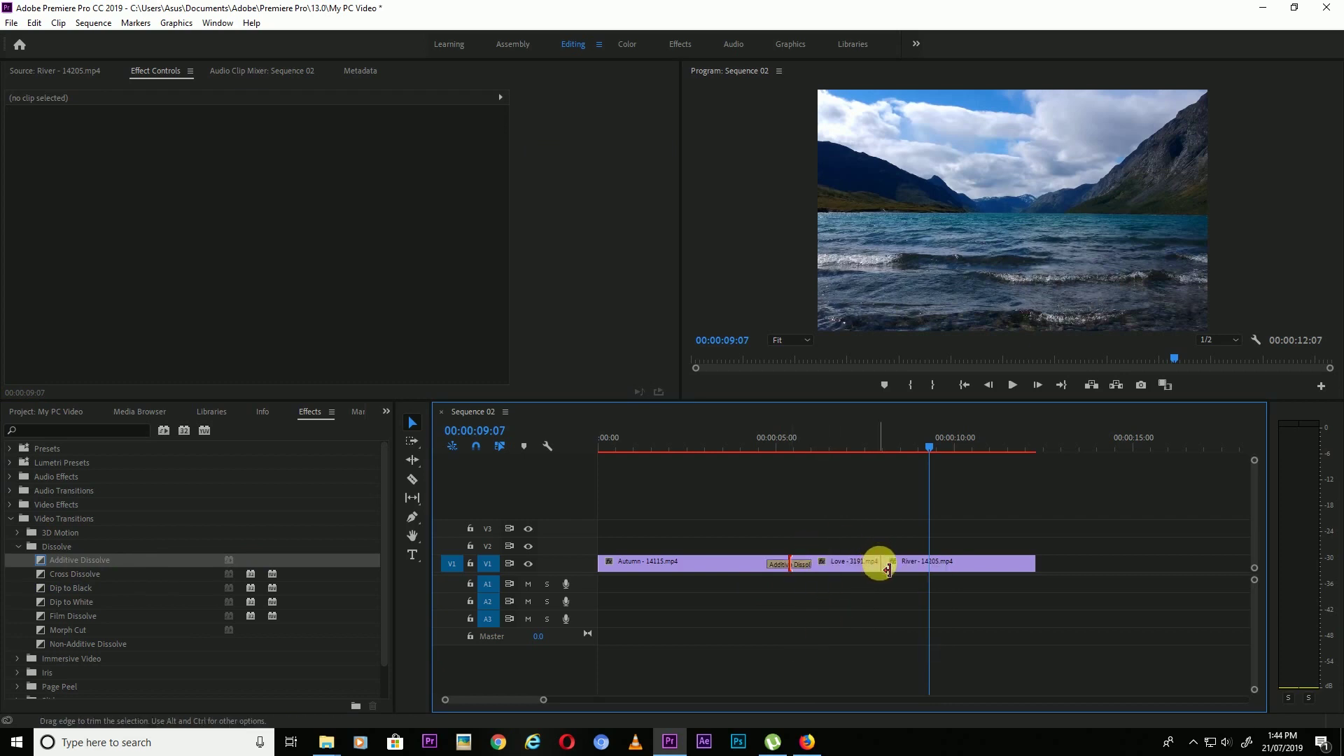
left_click(771, 442)
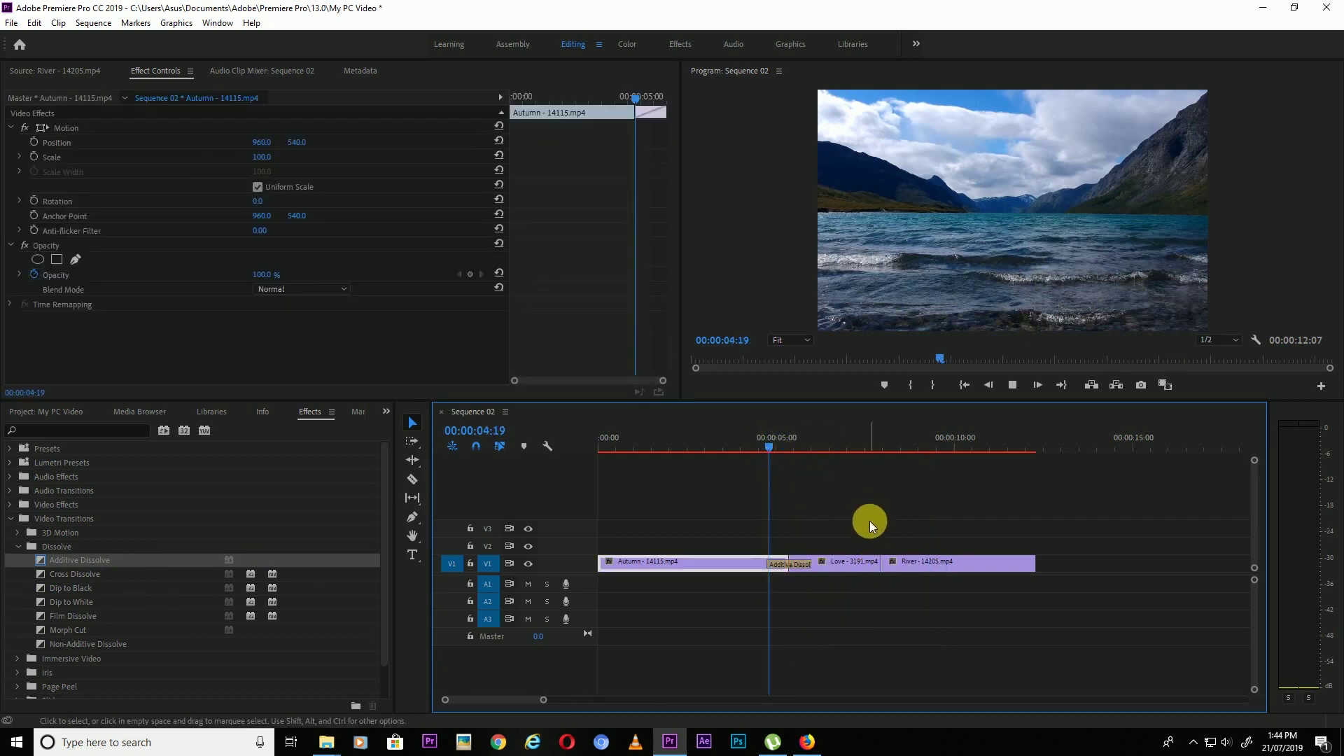
key("space")
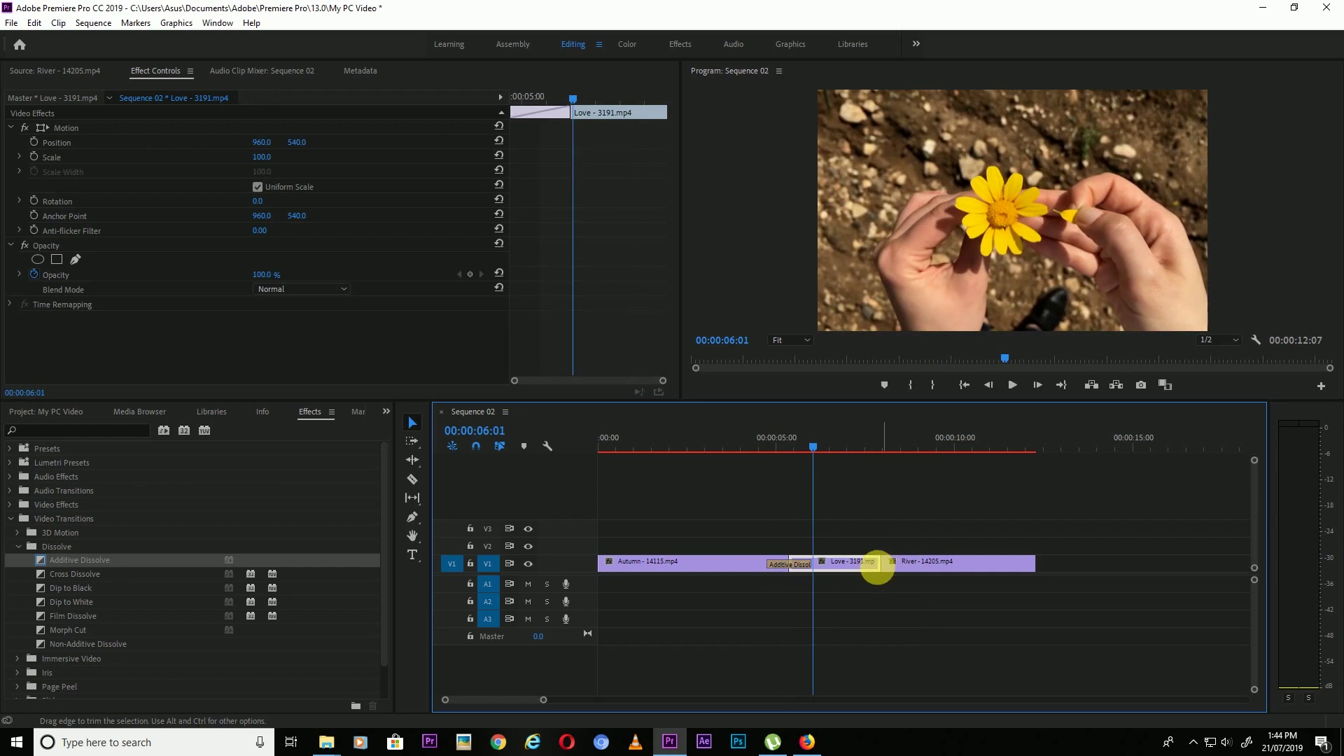
- Apply the default Additive Dissolve at the Love–River cut and play through it
right_click(884, 565)
left_click(914, 657)
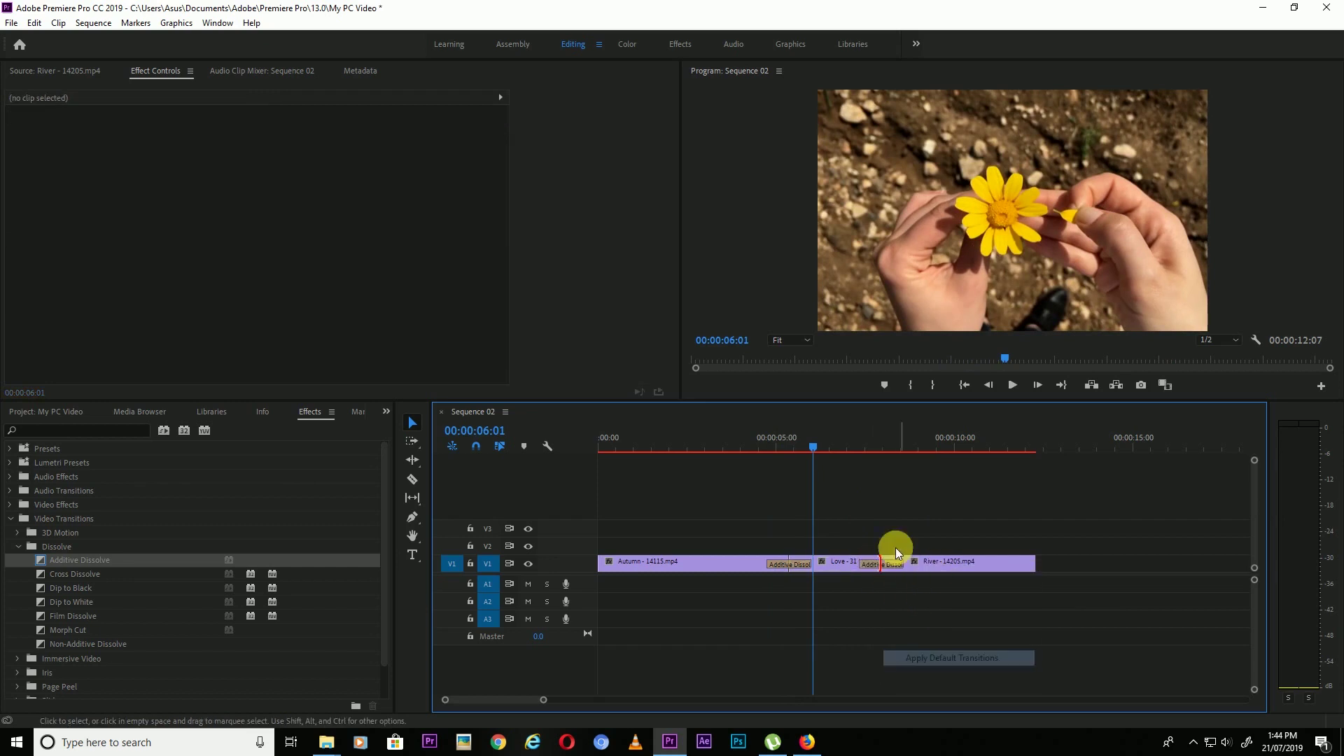
left_click(854, 450)
key("space")
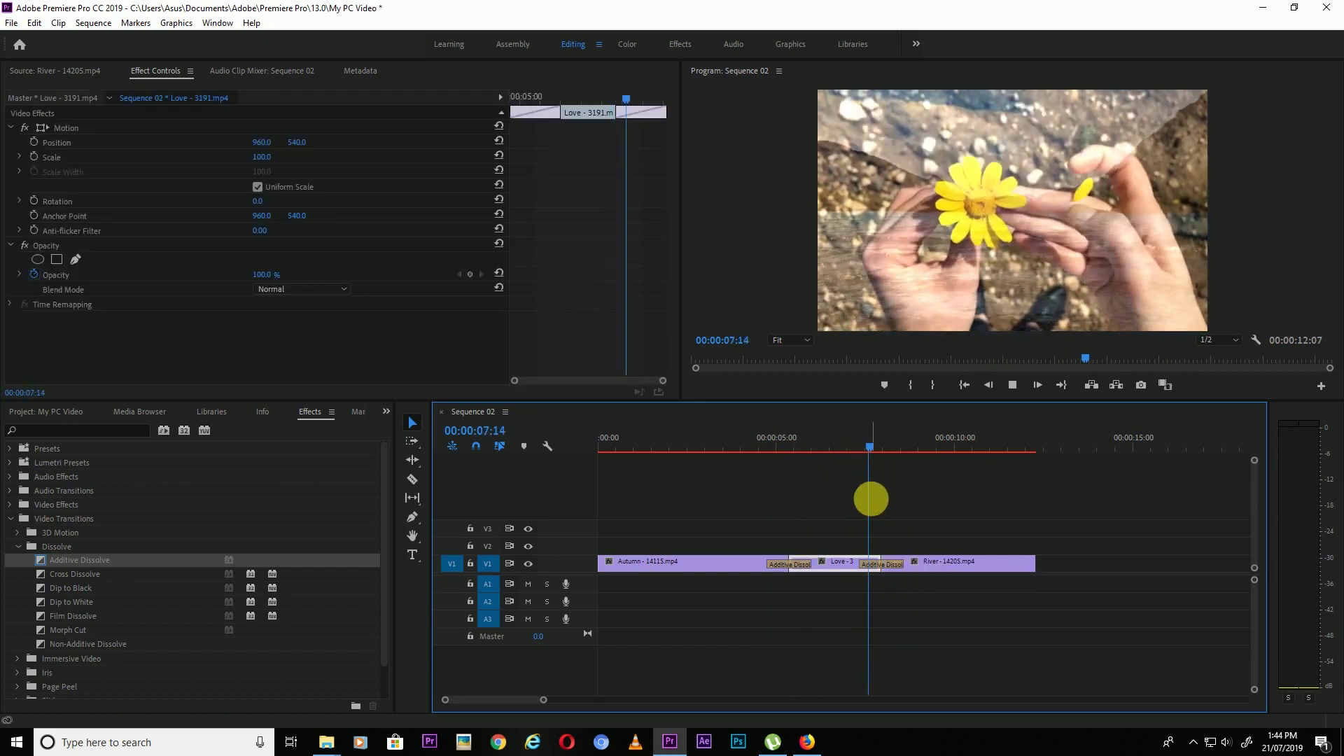
key("space")
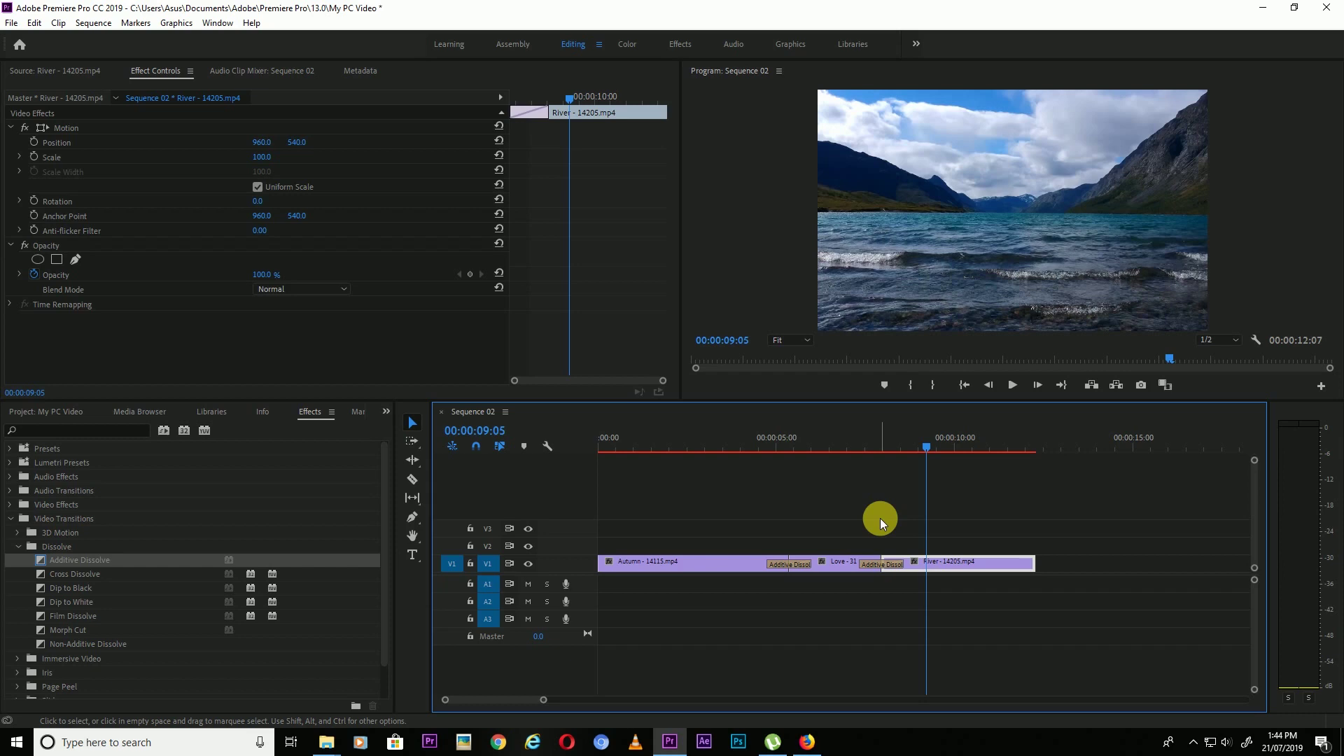
- Clear the Autumn–Love dissolve and show the Love–River dissolve's settings at 07:21
right_click(782, 564)
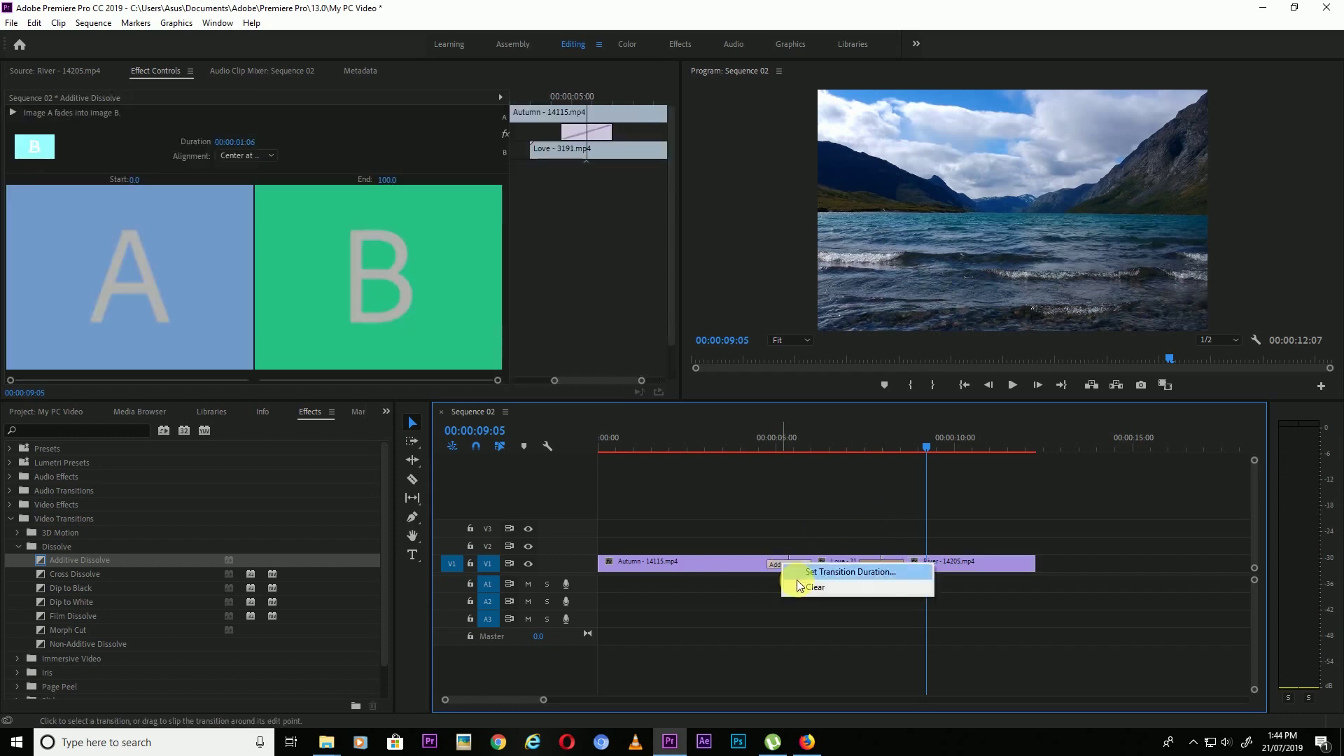
left_click(801, 587)
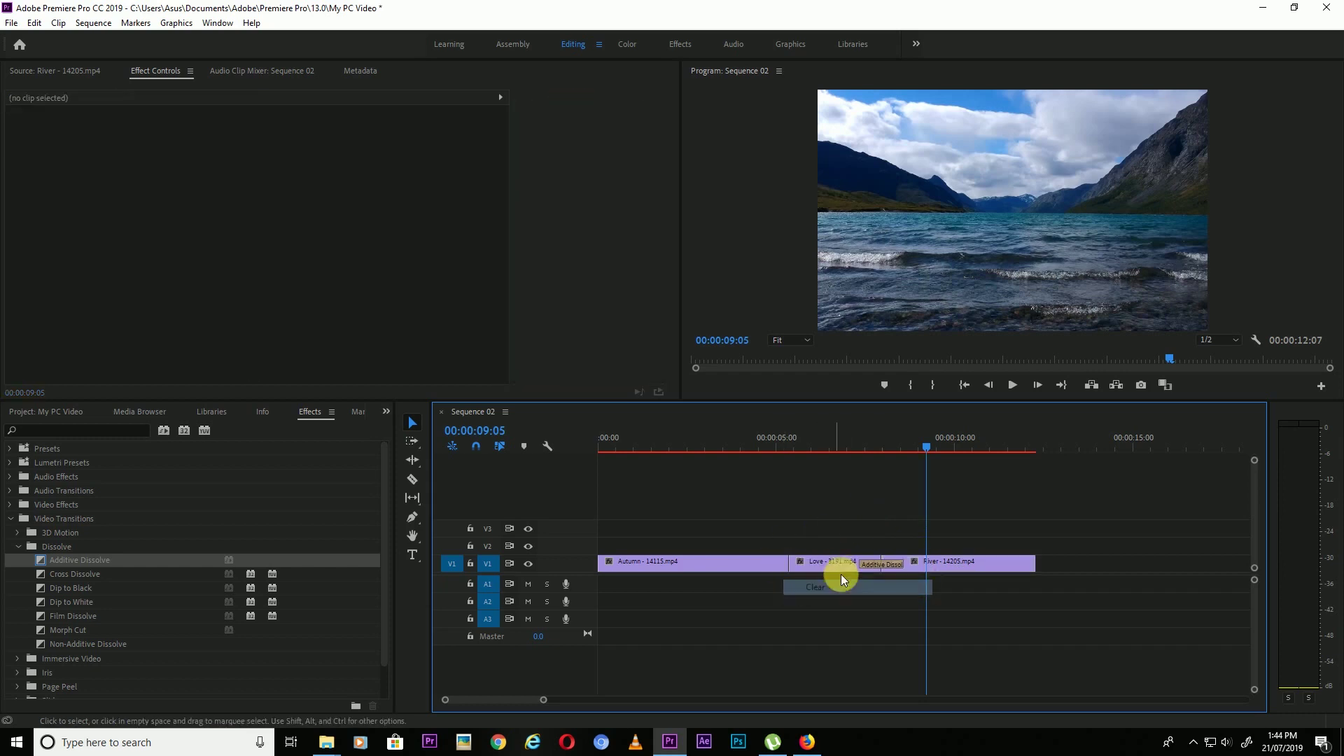
left_click(878, 564)
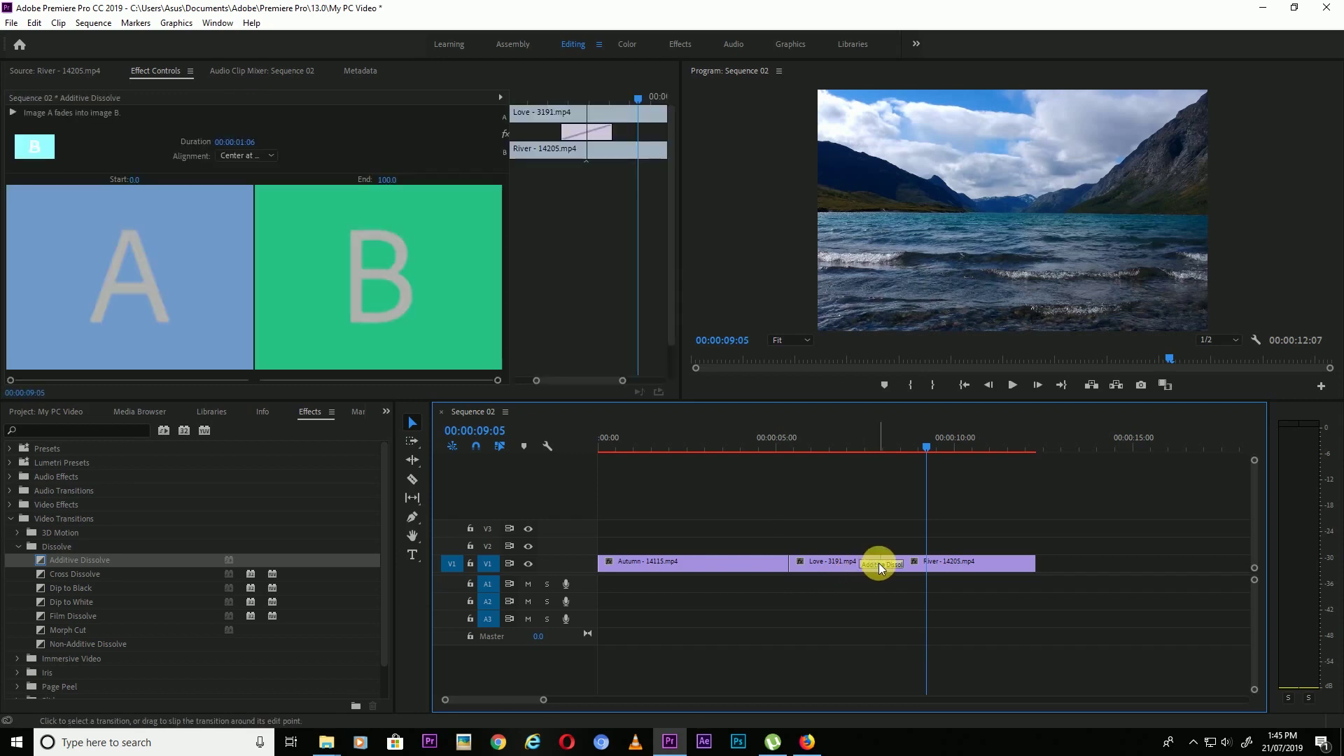
left_click(879, 447)
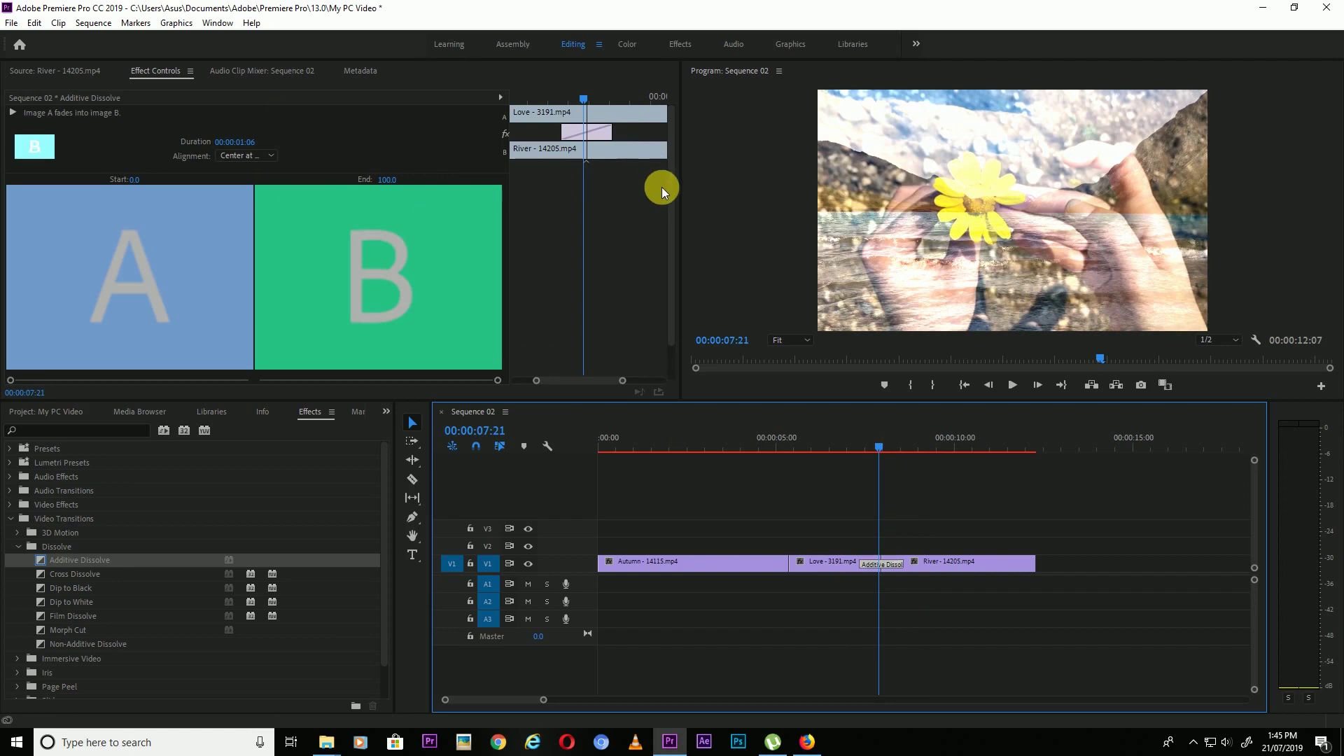
- Try End 93.8 and a raised Start on the Love–River dissolve, then reset Start to 0
left_click_drag(674, 211, 675, 271)
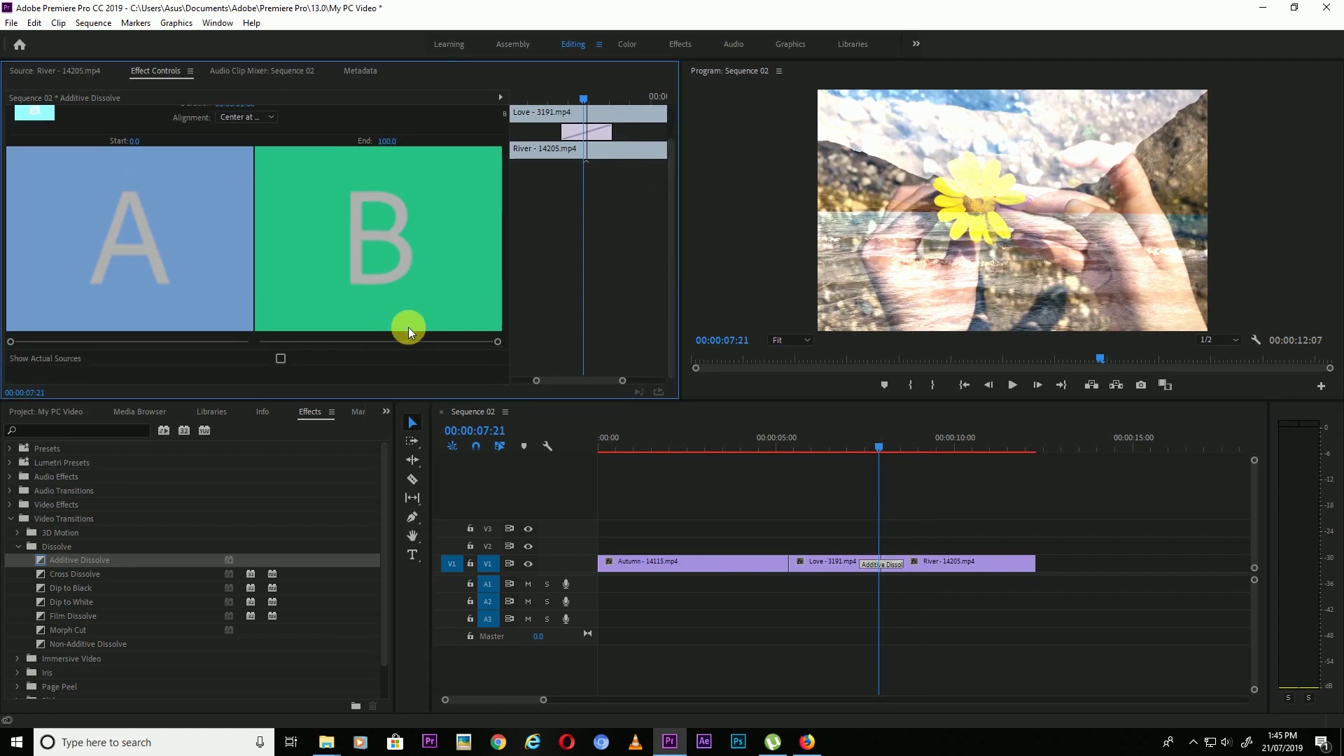
left_click_drag(367, 342, 497, 350)
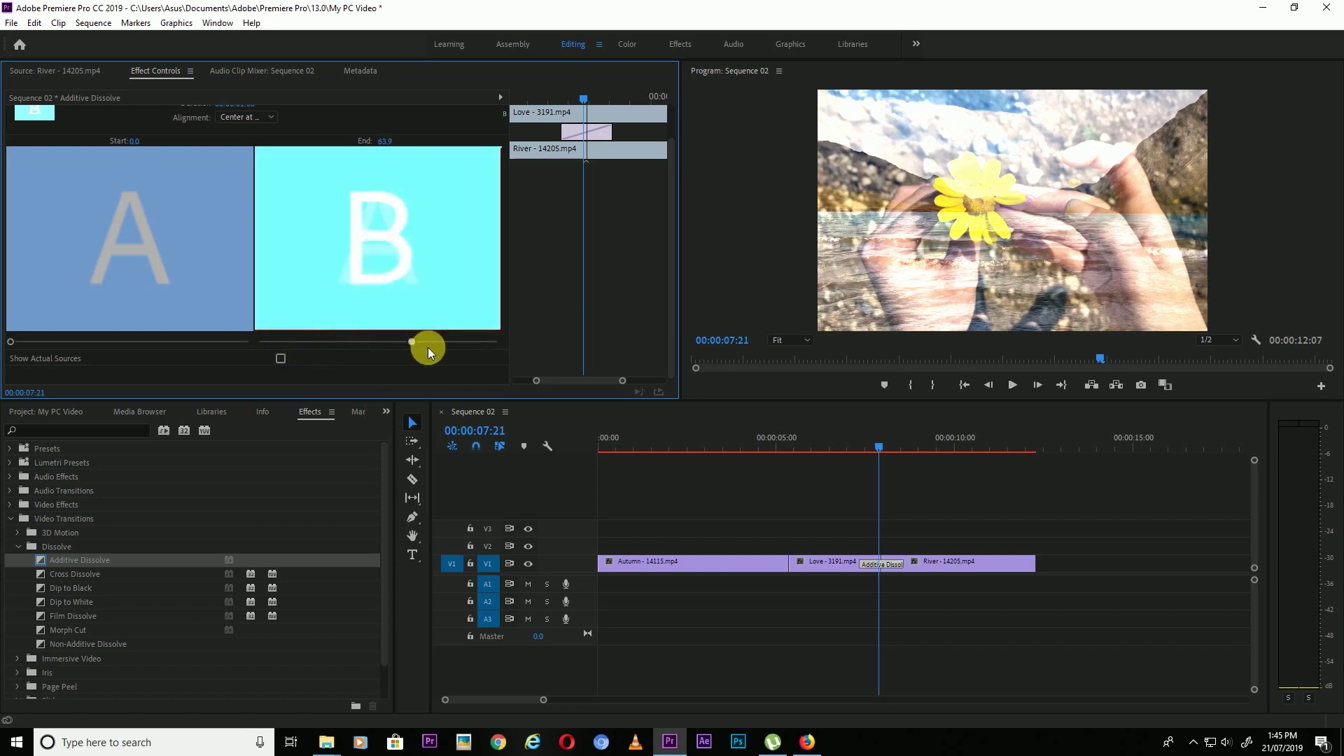
left_click_drag(497, 351, 519, 354)
mouse_move(11, 341)
left_mouse_down()
mouse_move(175, 341)
mouse_move(47, 363)
mouse_move(165, 338)
left_mouse_up()
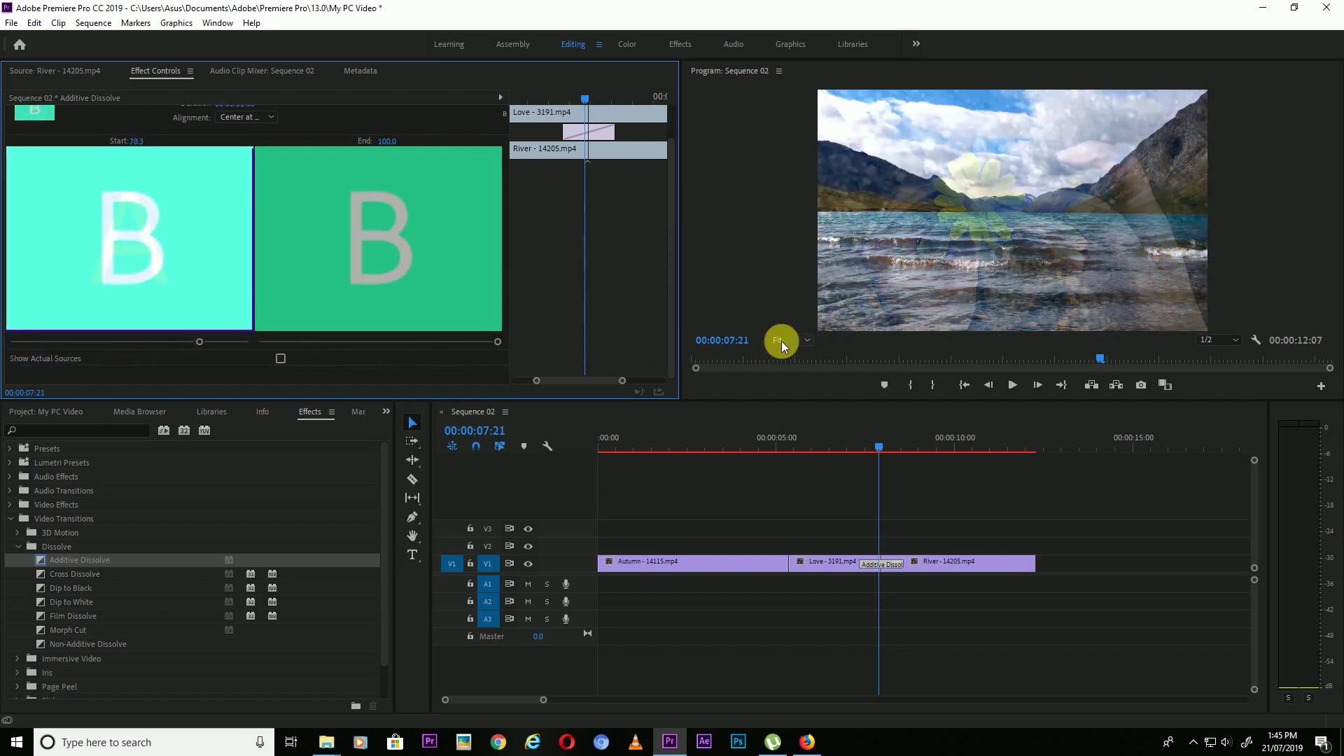
left_click_drag(875, 442, 821, 444)
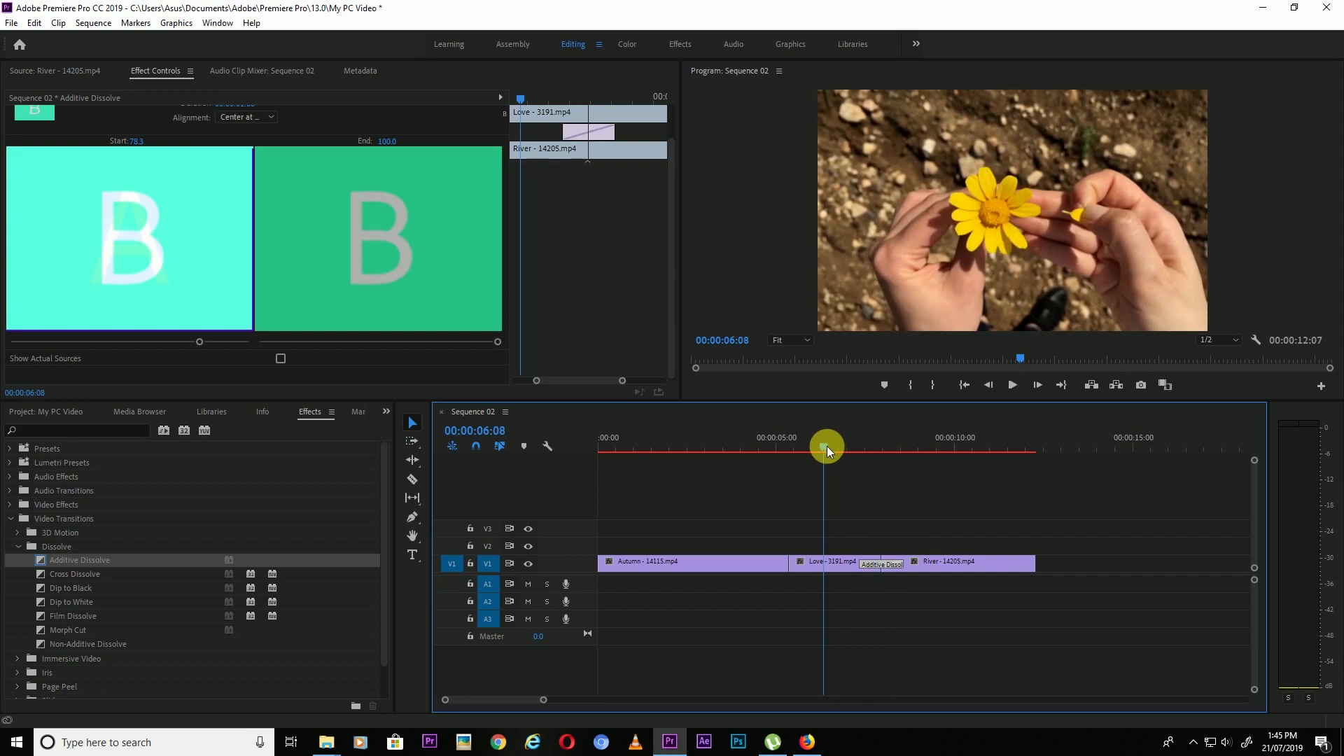
left_click(40, 346)
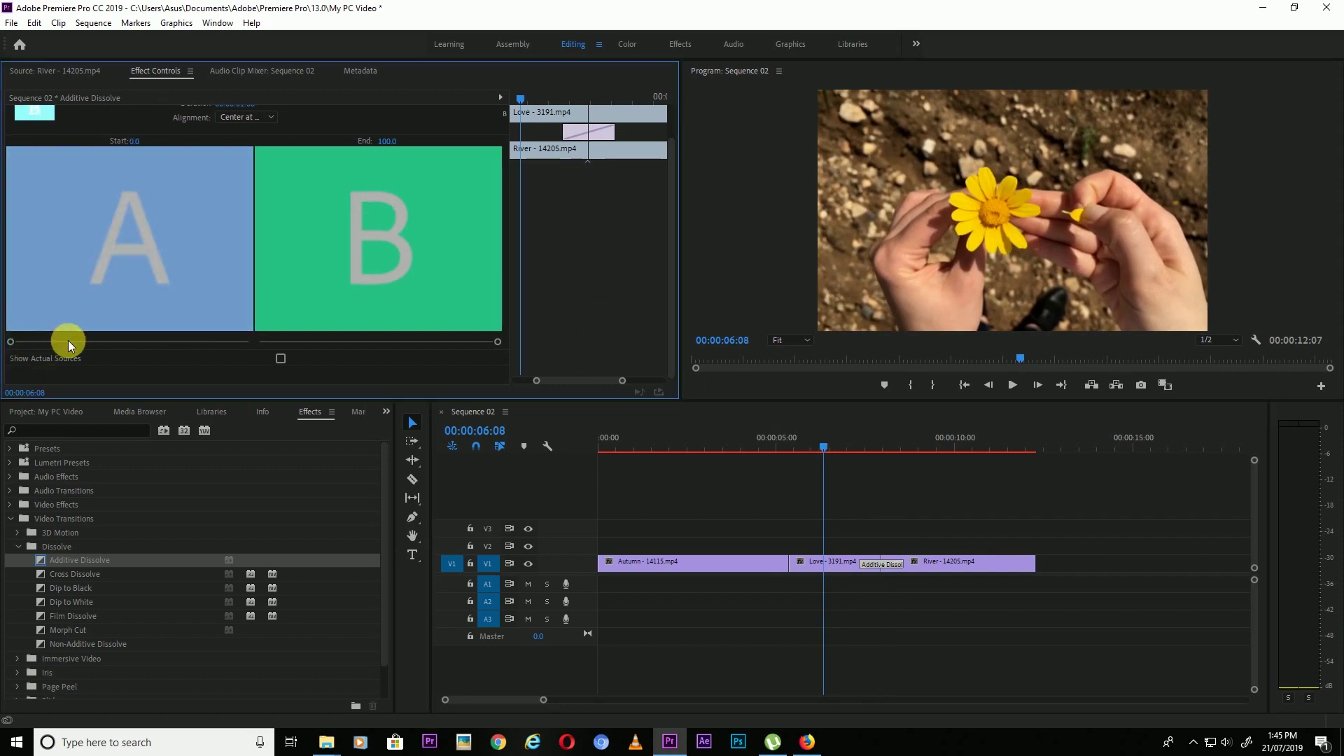
mouse_move(10, 342)
left_mouse_down()
mouse_move(108, 343)
mouse_move(12, 343)
left_mouse_up()
mouse_move(355, 341)
left_mouse_down()
mouse_move(284, 342)
mouse_move(434, 349)
left_mouse_up()
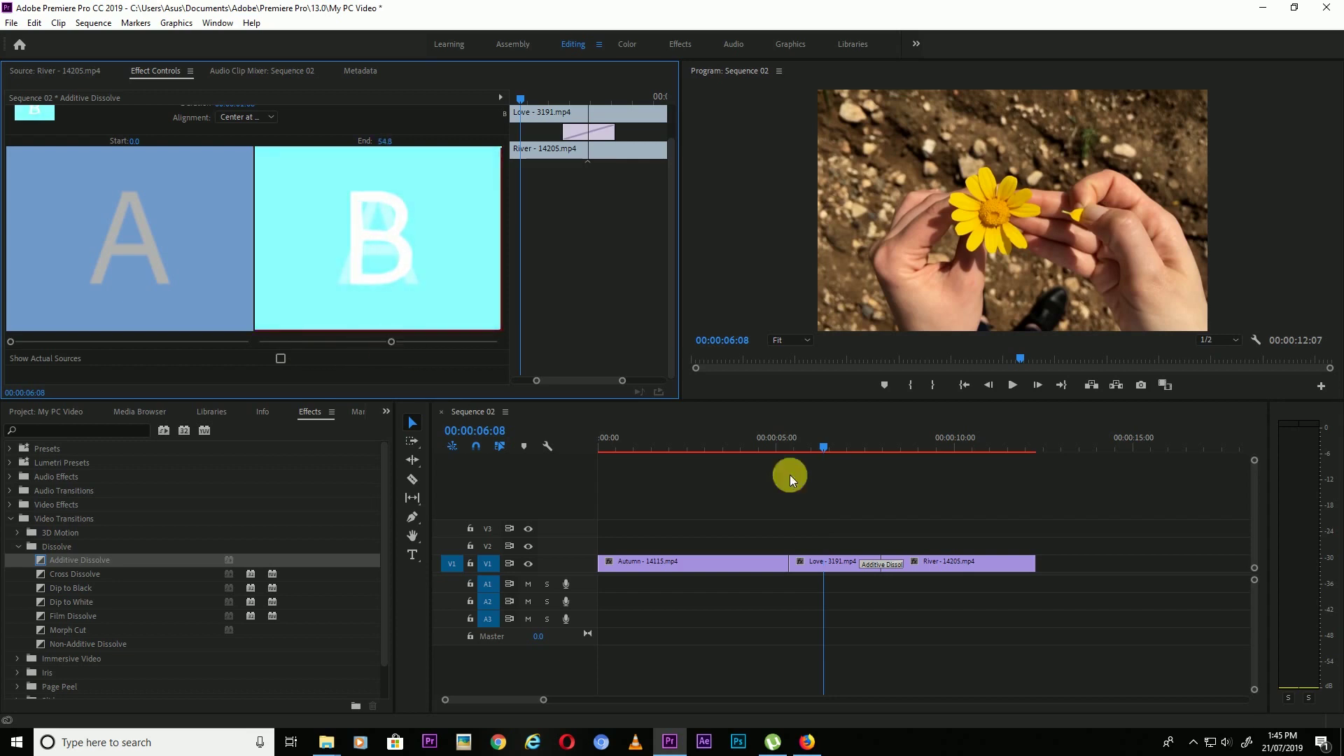
- Preview with End at 64.2, restore Start 0 and End 100, and play the dissolve
left_click(891, 444)
left_click_drag(890, 444, 892, 444)
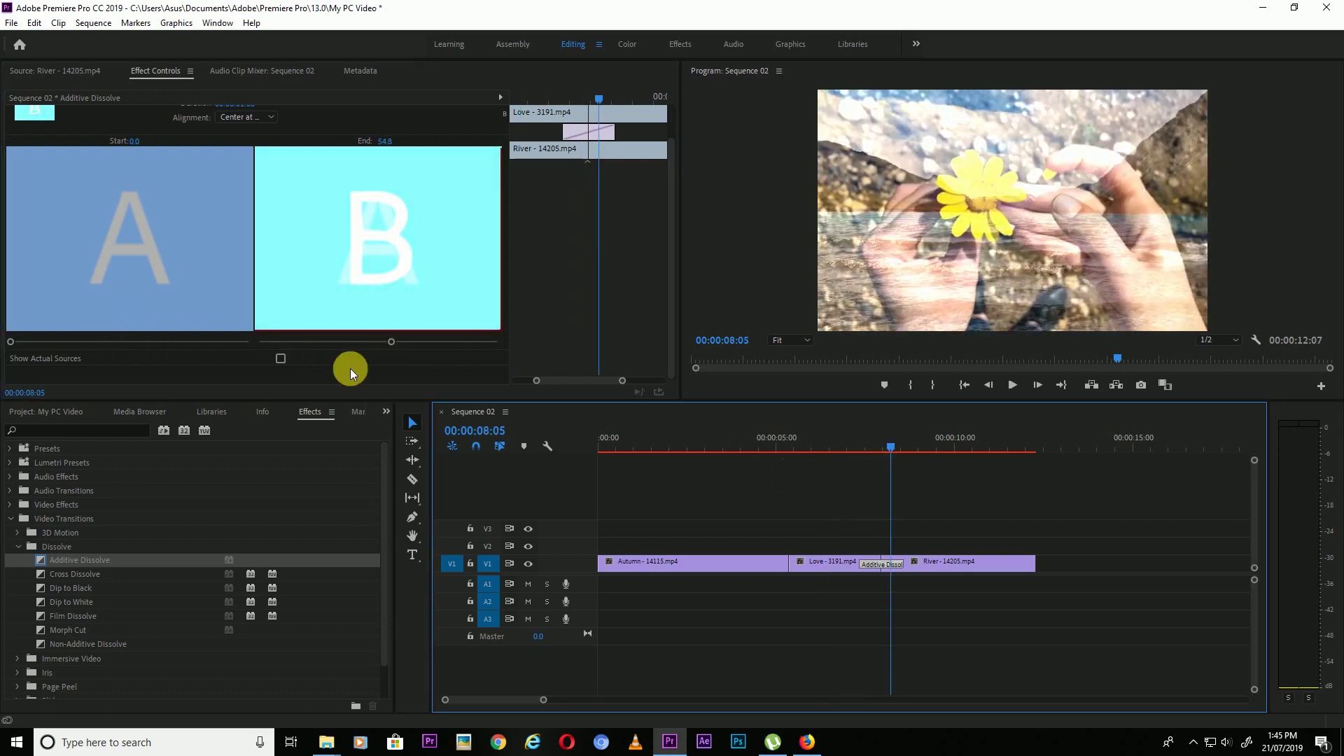
left_click_drag(369, 342, 415, 342)
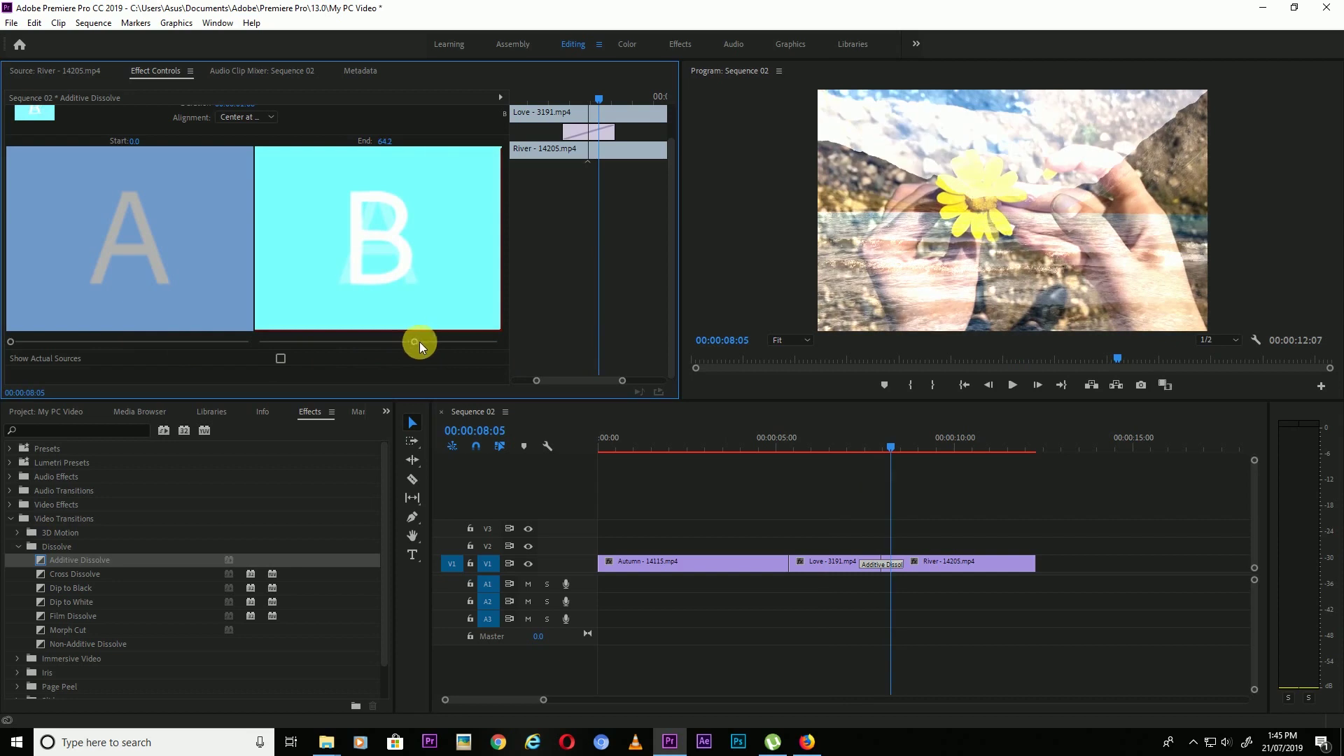
left_click(826, 446)
mouse_move(42, 338)
left_mouse_down()
mouse_move(106, 343)
mouse_move(19, 342)
left_mouse_up()
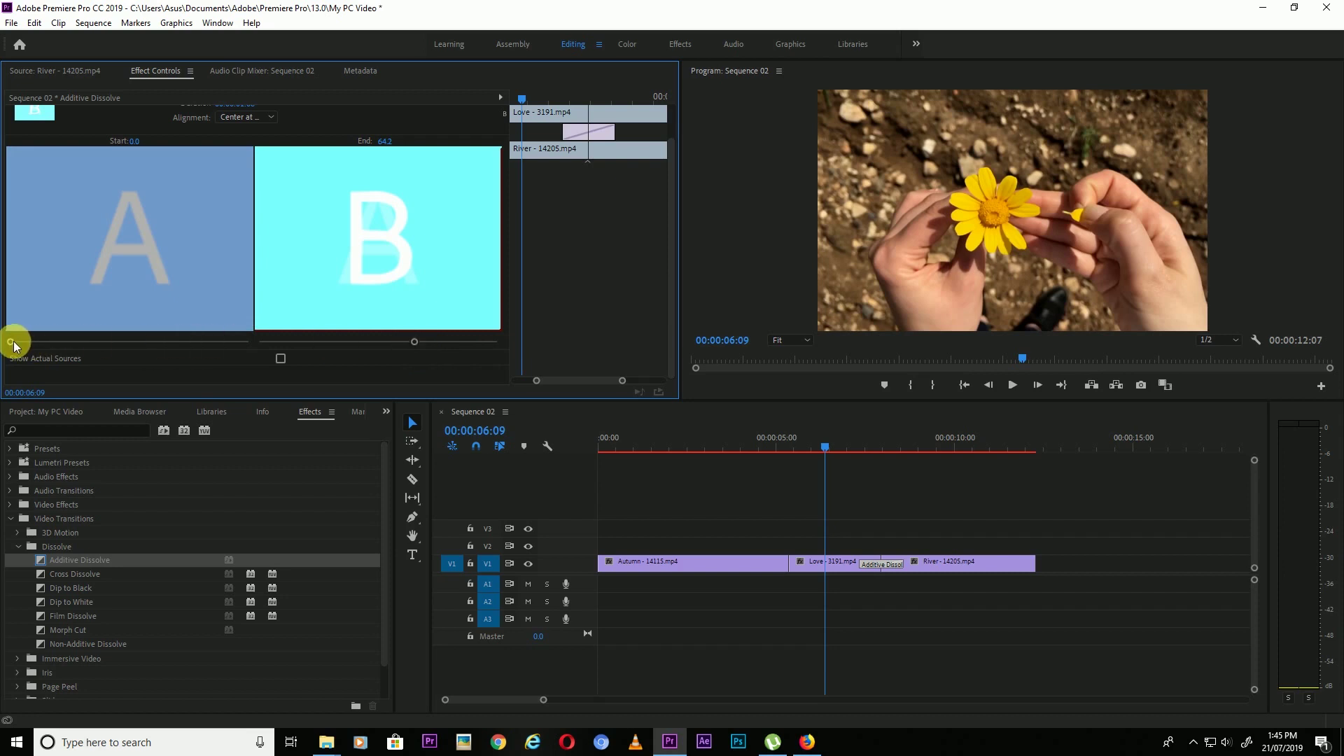
left_click_drag(404, 345, 507, 341)
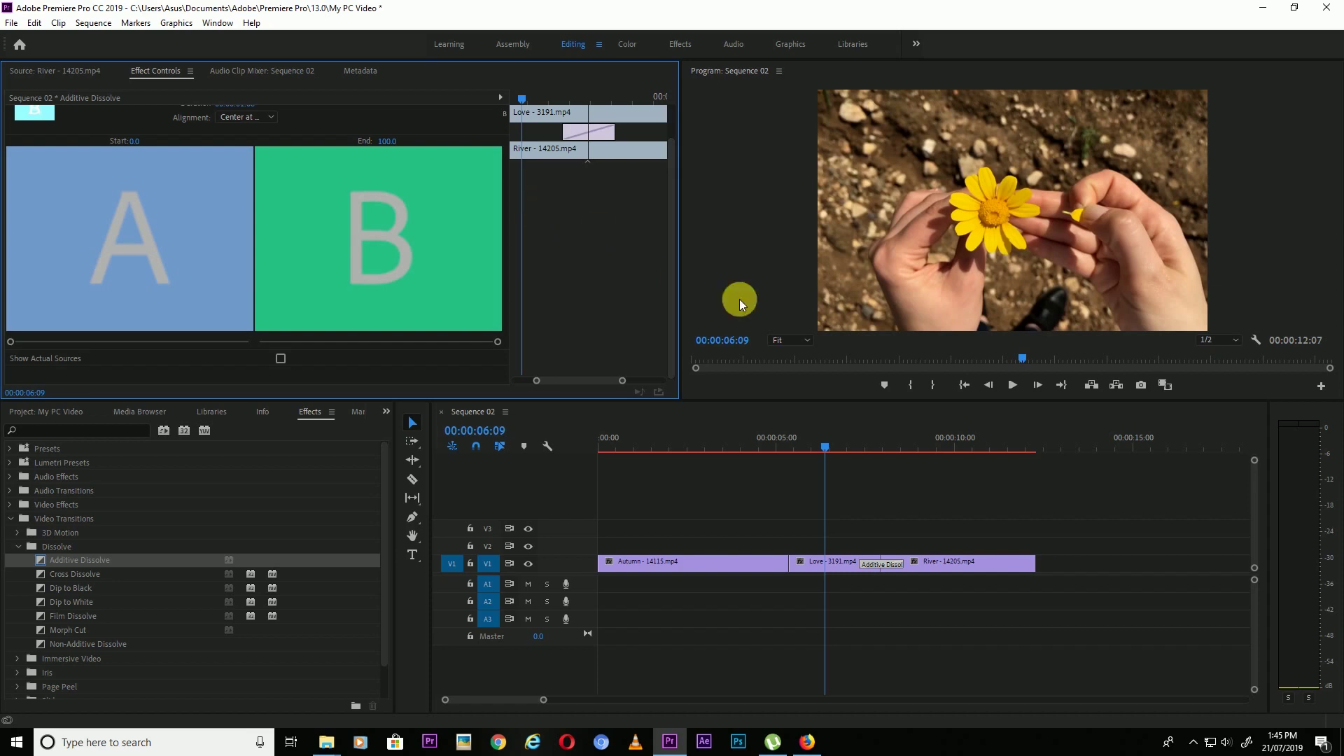
left_click(1015, 388)
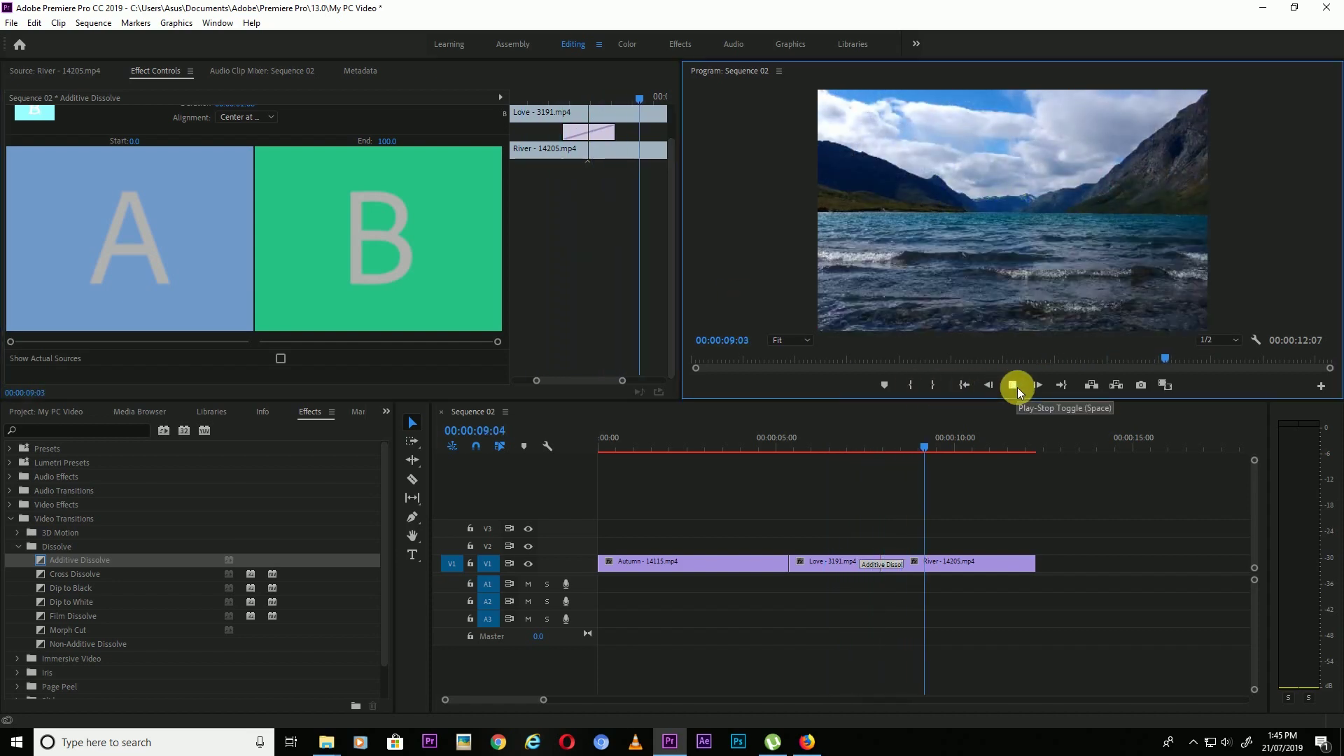
left_click(1018, 387)
left_click(1009, 414)
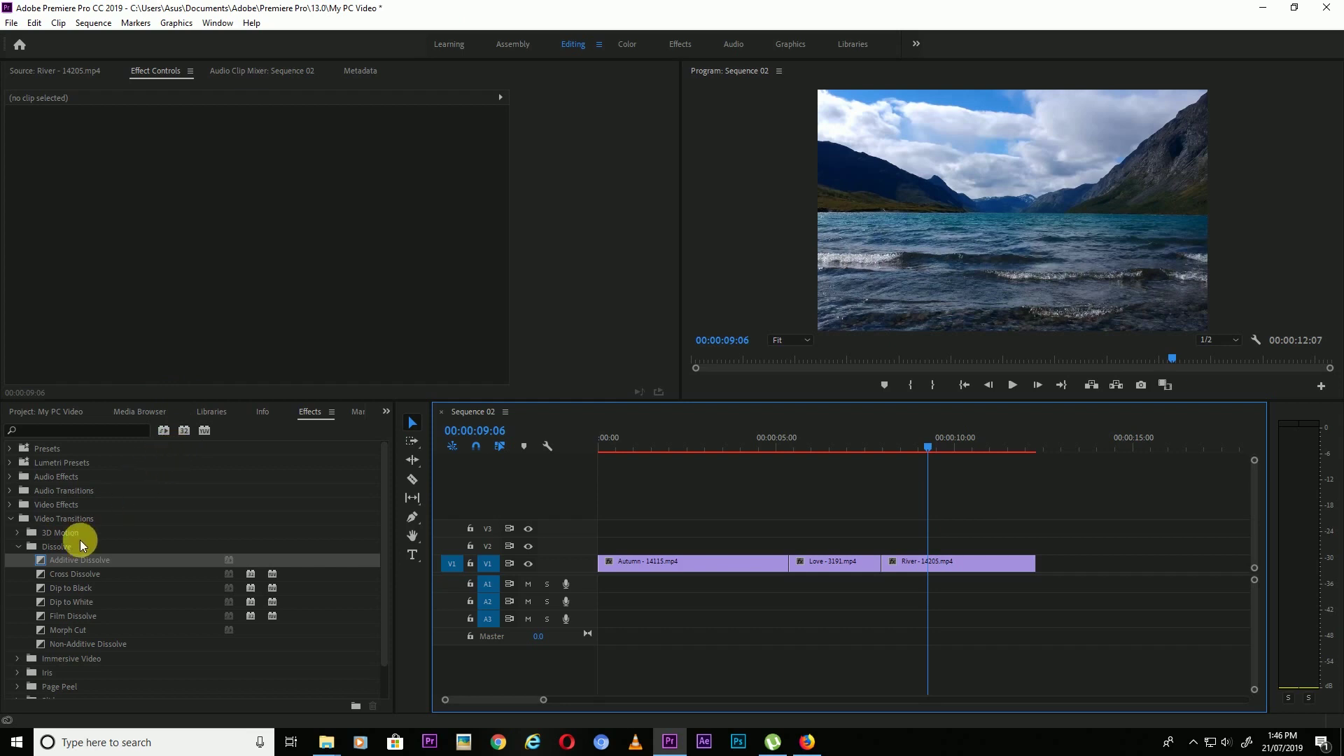
- Place 3D Motion > Cube Spin on the Love–River cut, play it, and drop Slide > Band Slide on Autumn–Love
left_click(19, 547)
left_click(18, 533)
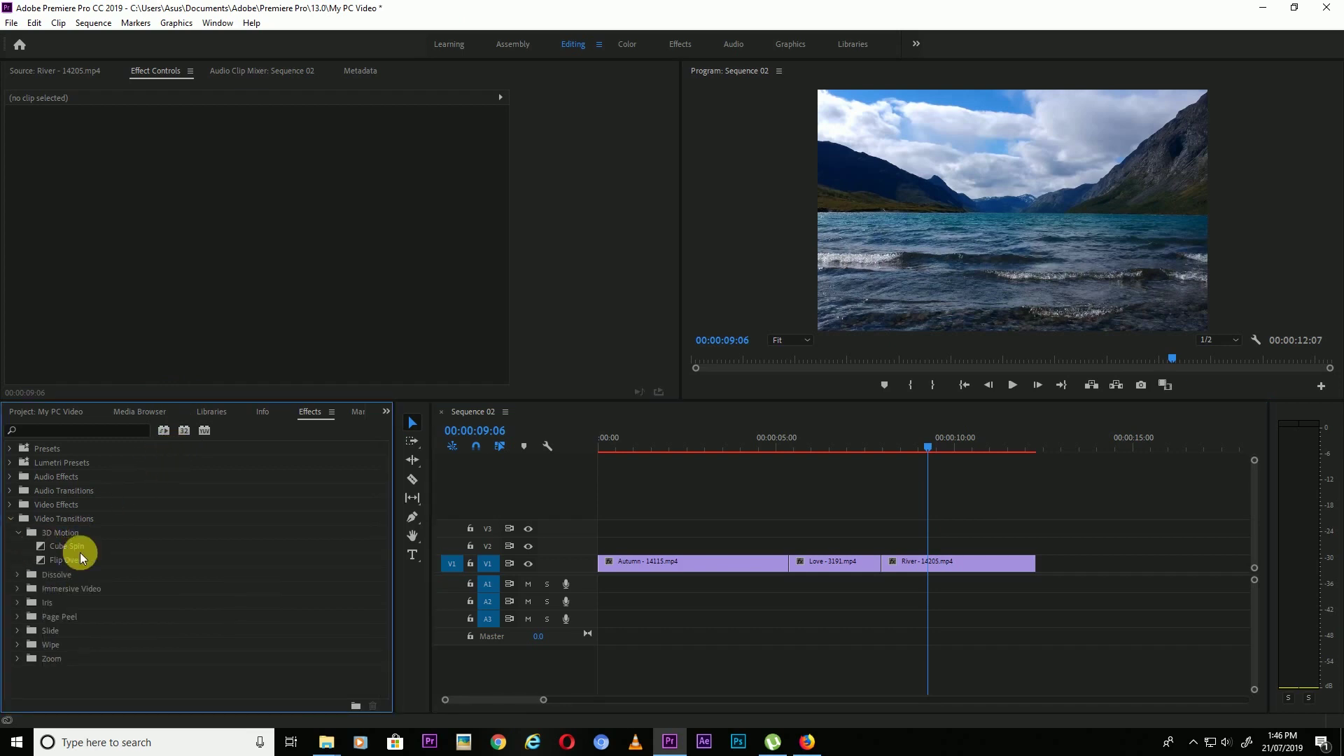
left_click_drag(59, 548, 881, 564)
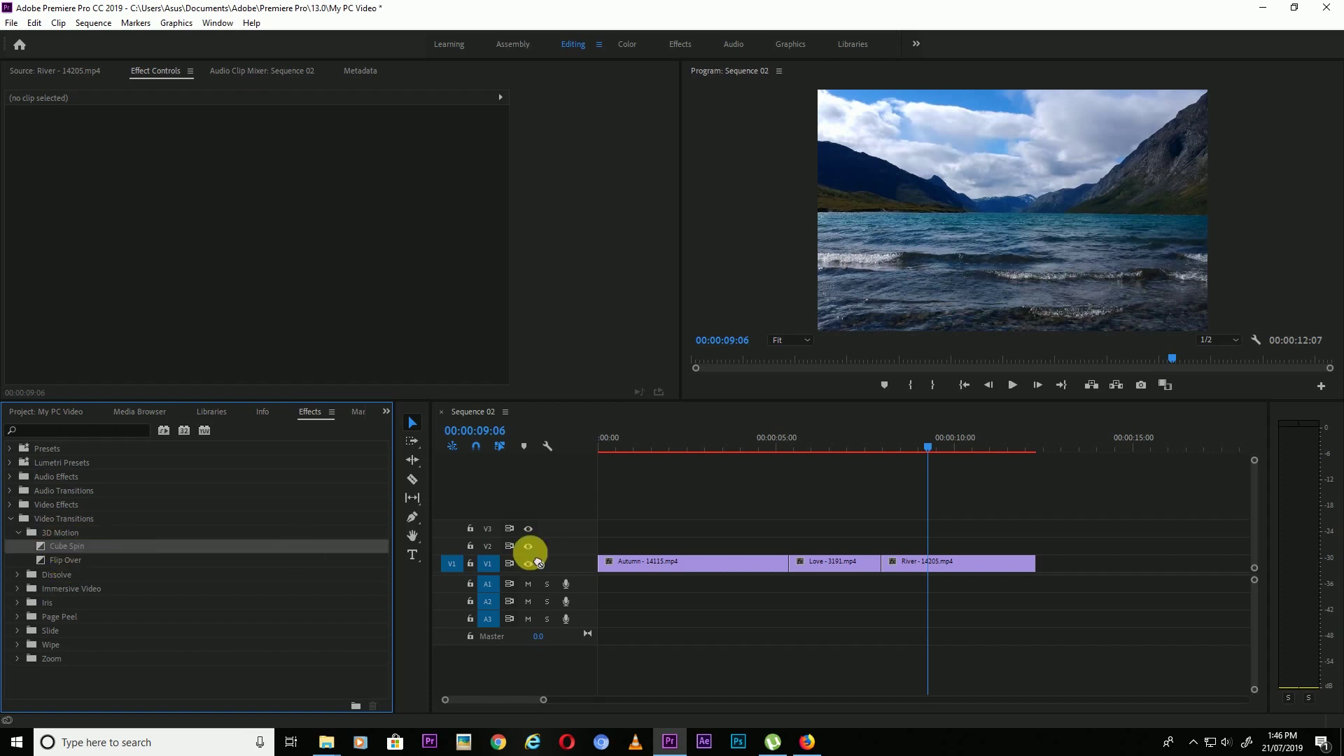
left_click(853, 445)
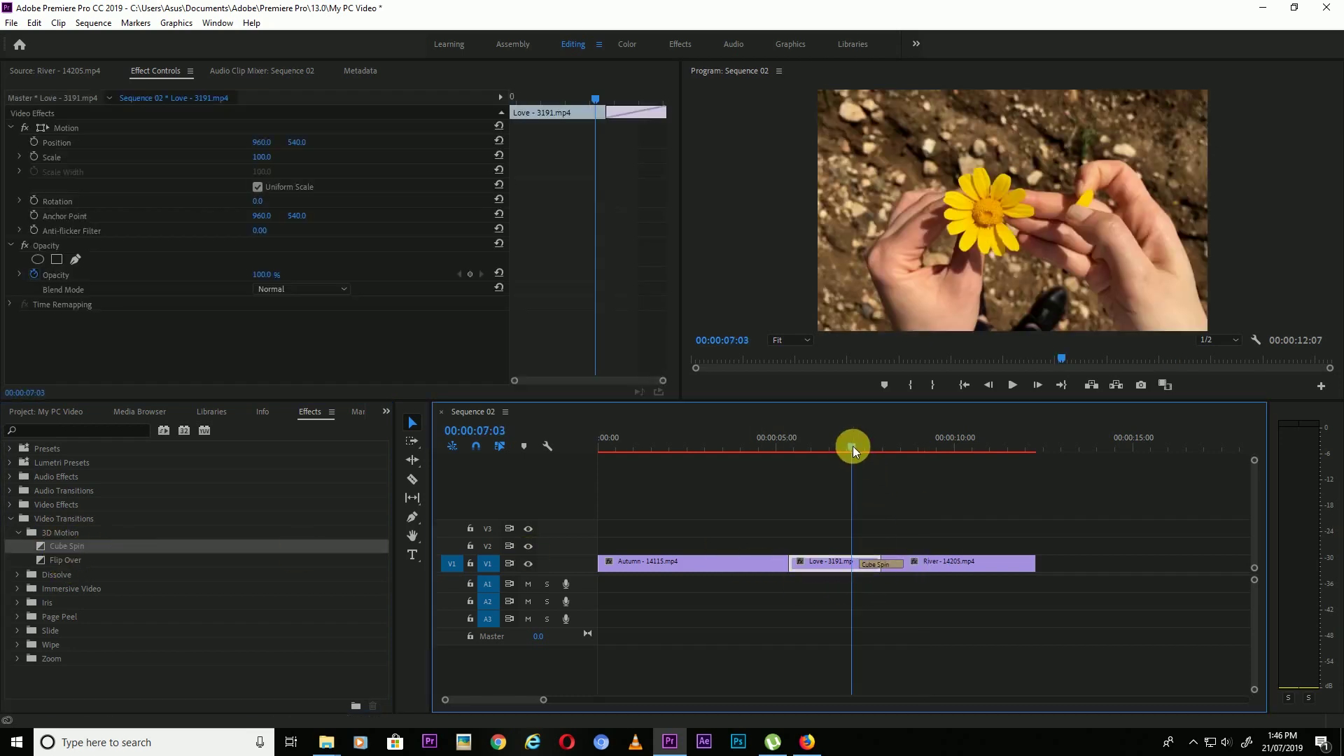
key("space")
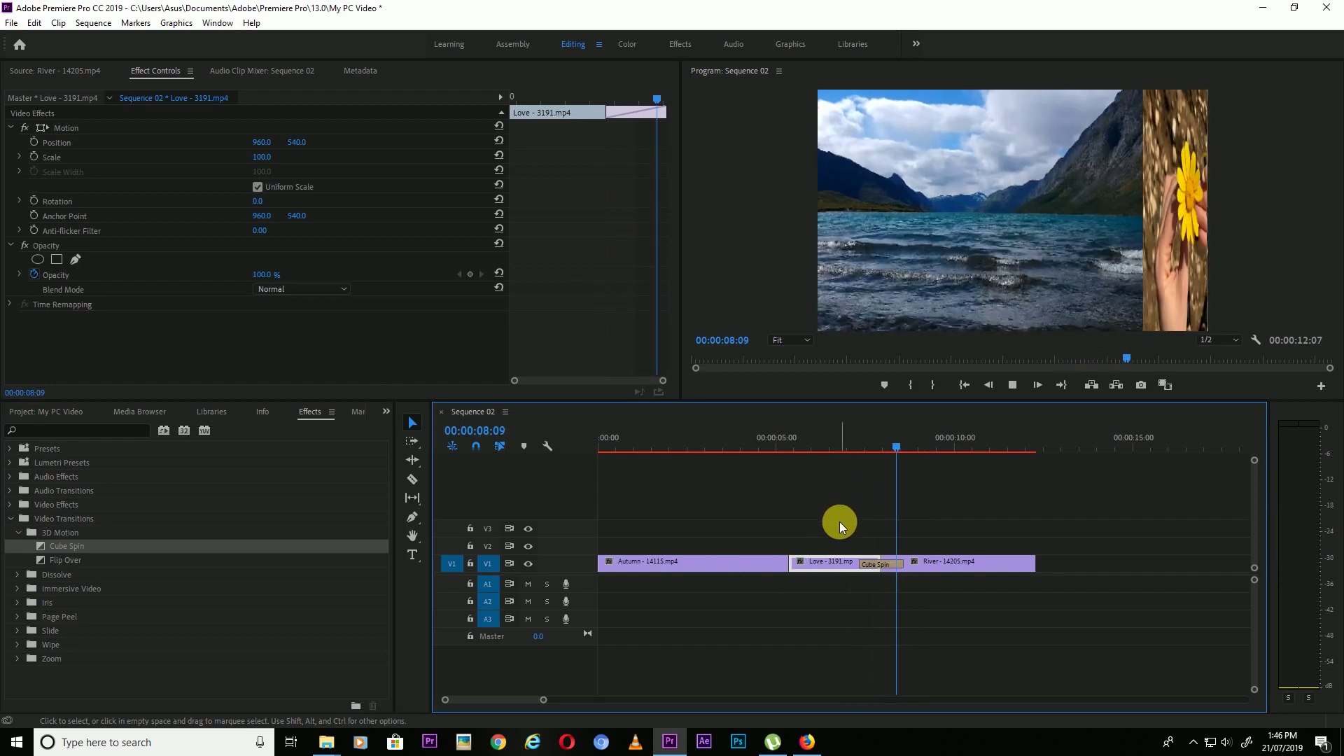
key("space")
left_click(22, 631)
left_click_drag(62, 649, 789, 563)
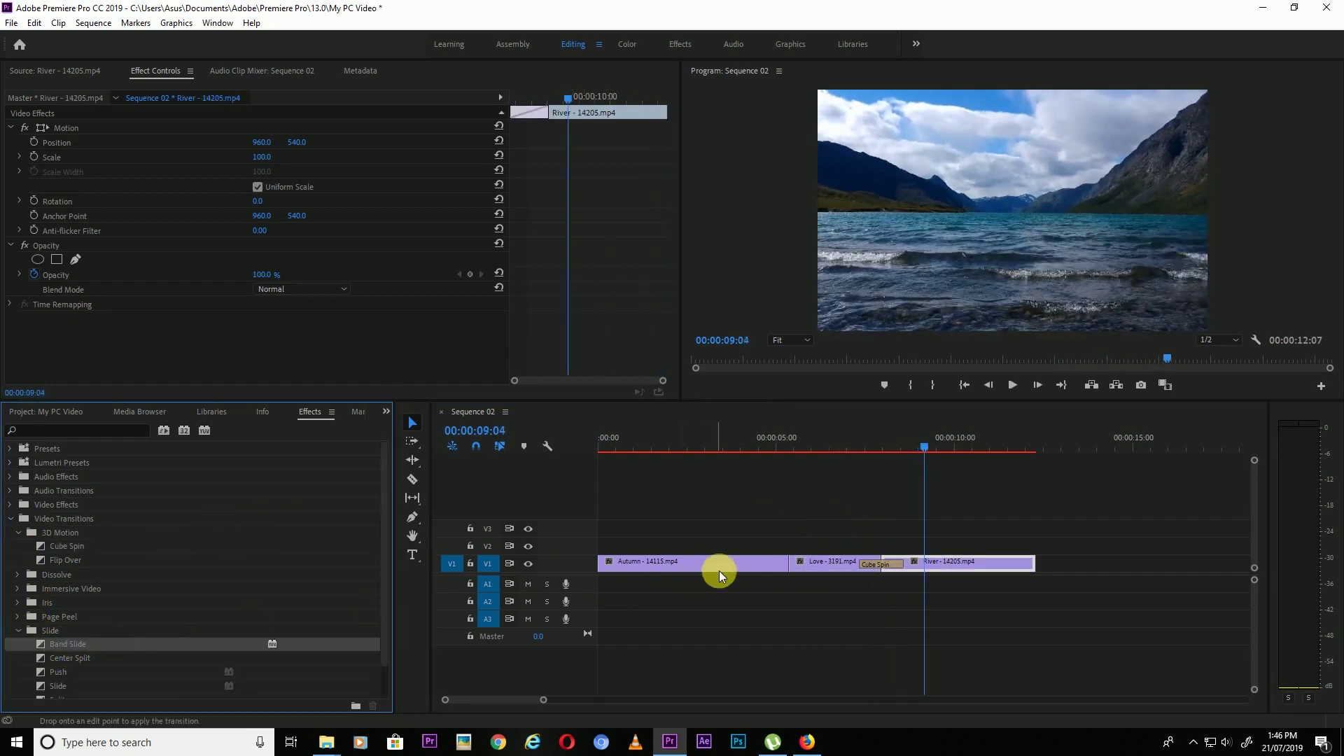
- Play through the Band Slide at the Autumn–Love cut
left_click(764, 451)
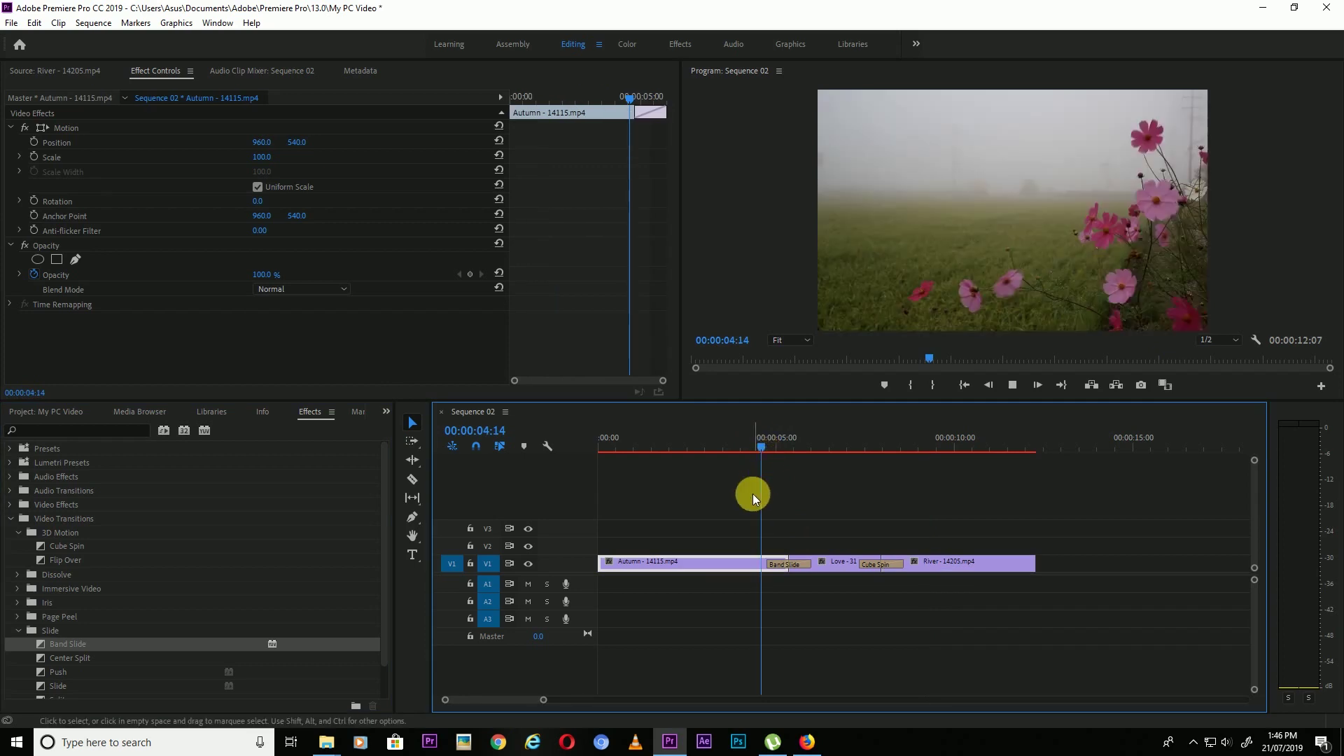
key("space")
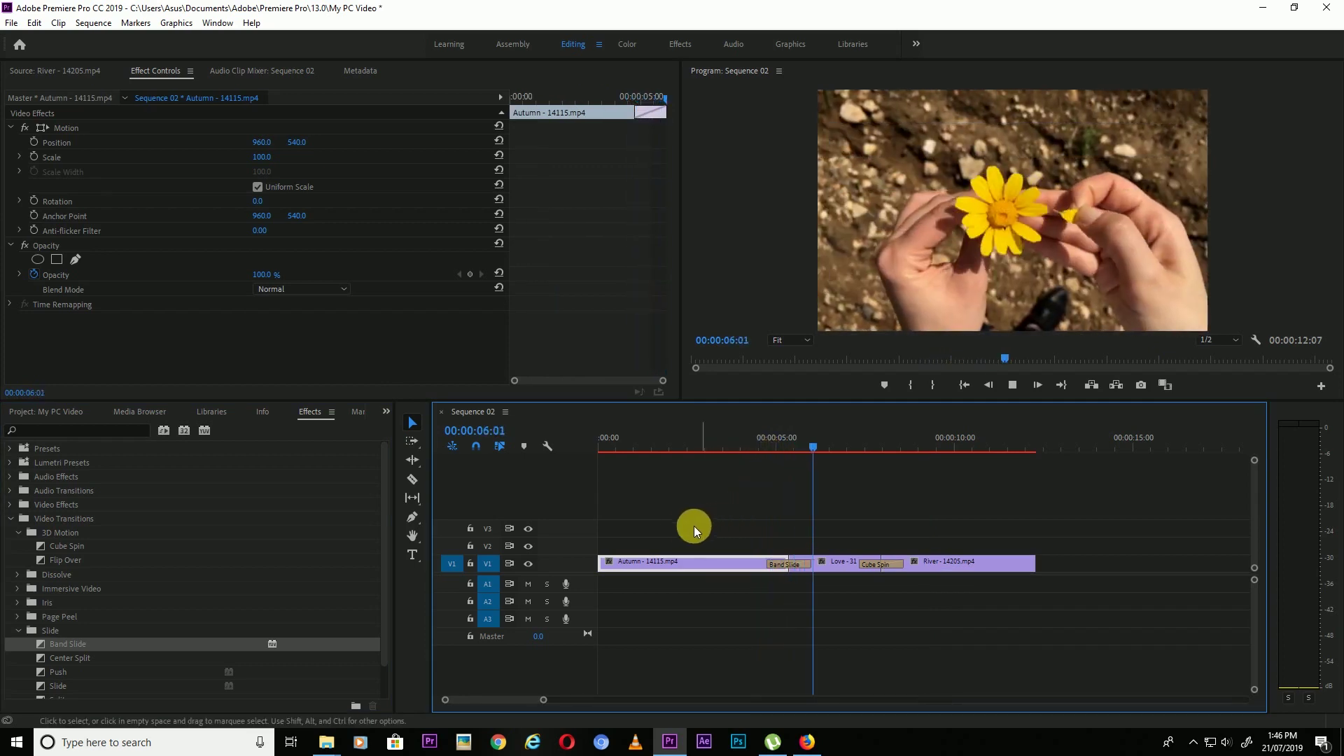
key("space")
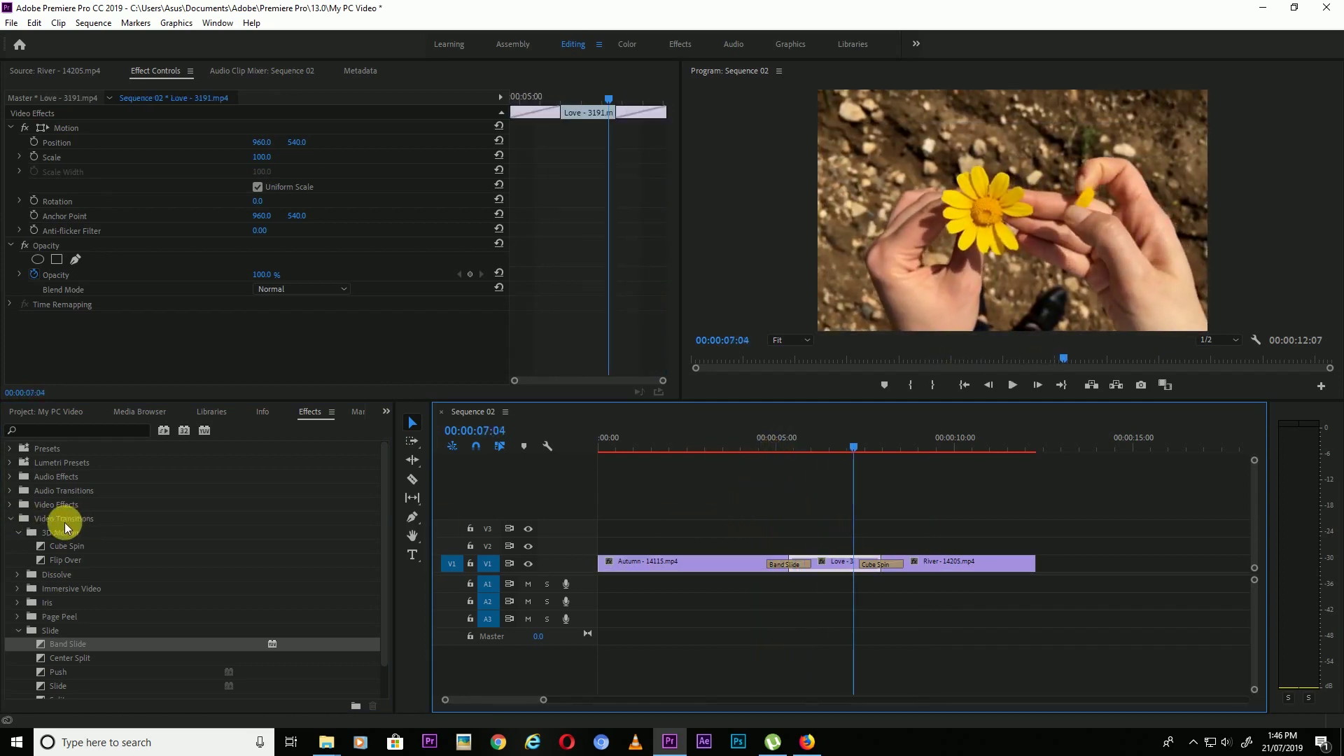
- Clear the Band Slide transition from the timeline
left_click(18, 532)
left_click(18, 602)
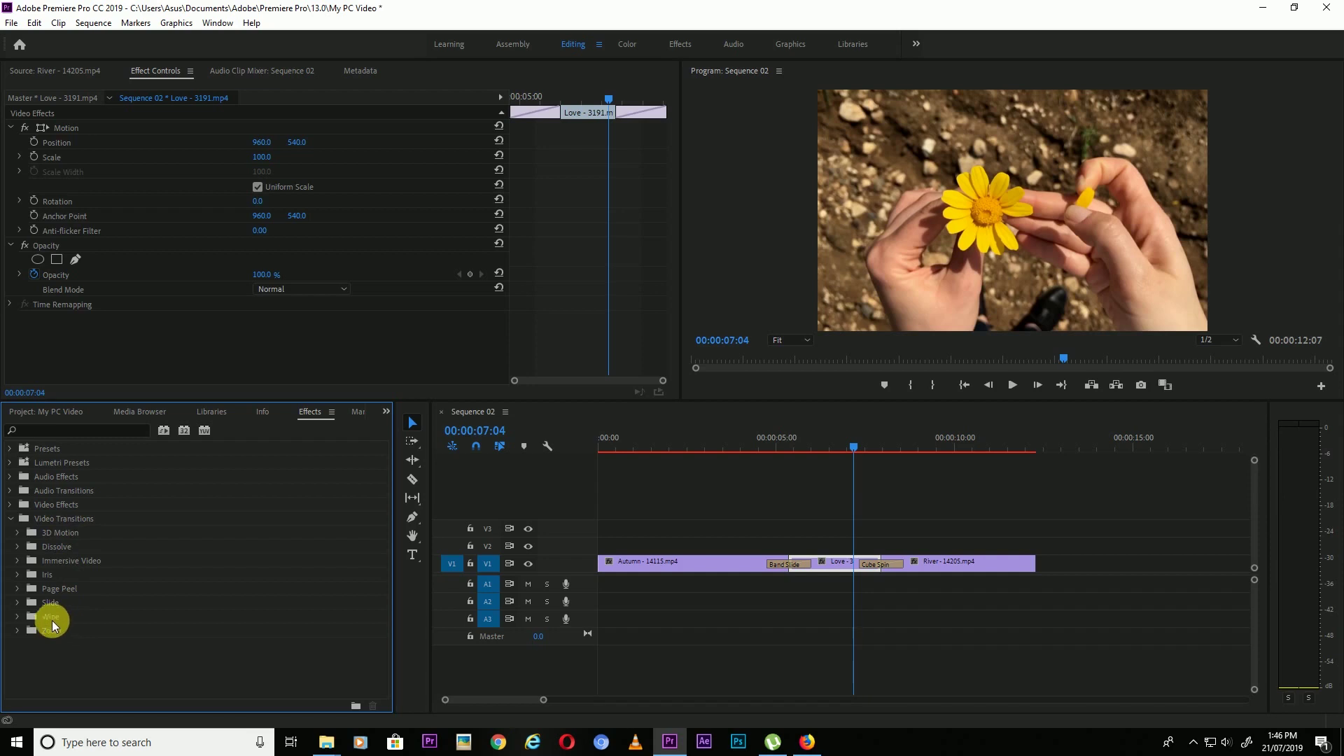
left_click(18, 604)
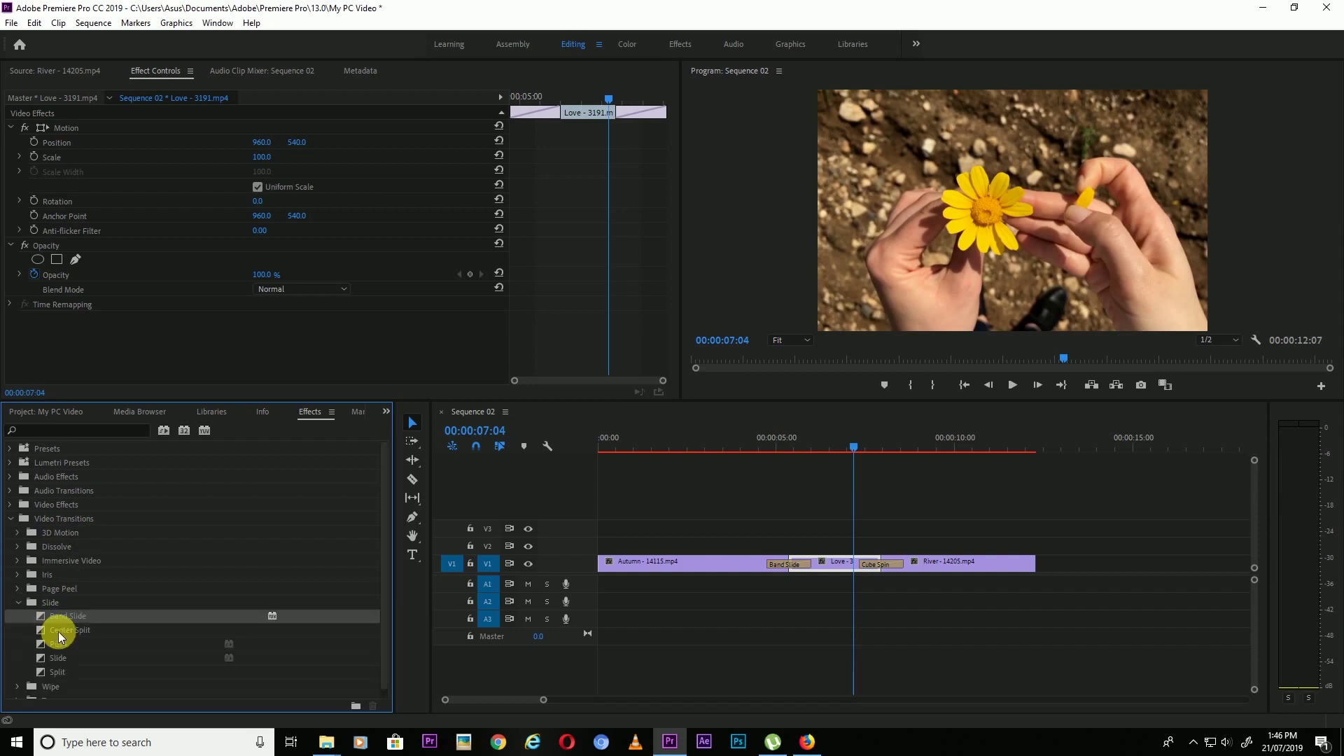
right_click(793, 564)
left_click(820, 588)
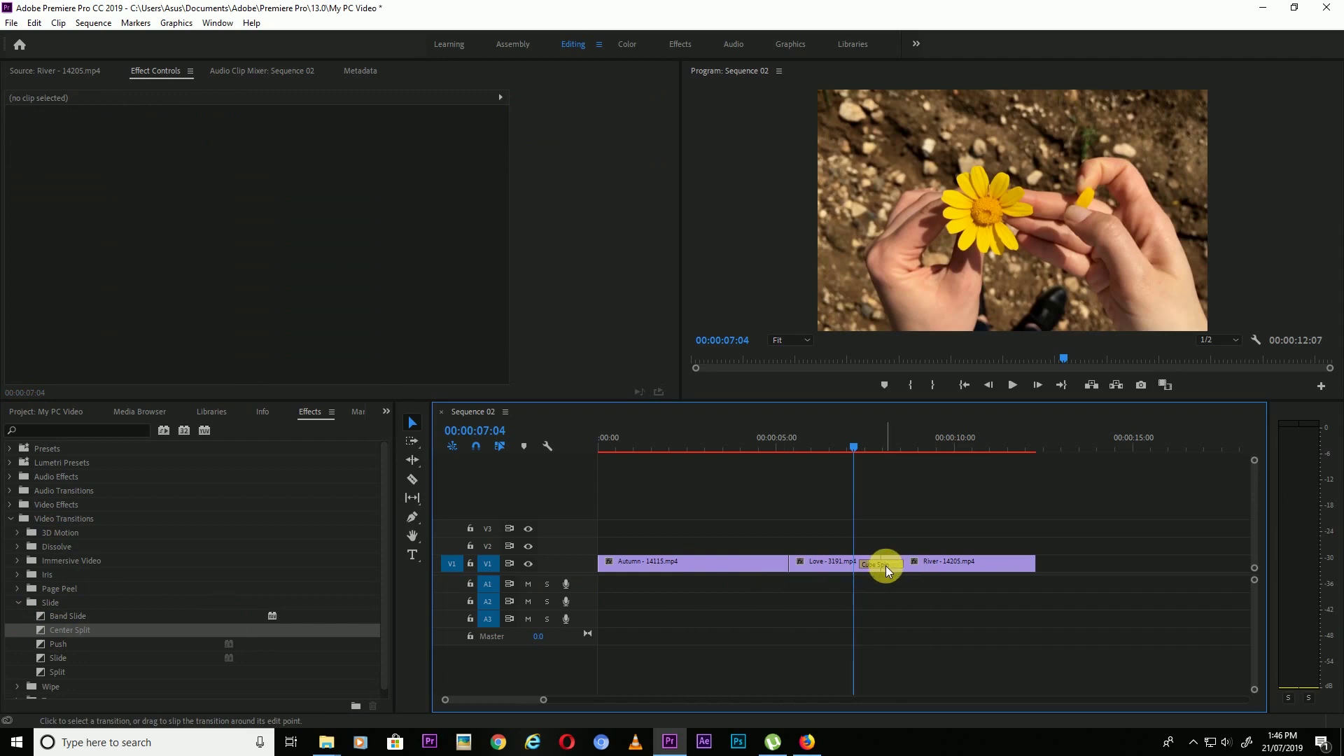
- Try Cube Spin with a slightly later start and an end near 61, then preview it
left_click(872, 446)
left_click_drag(873, 445, 882, 450)
left_click(876, 565)
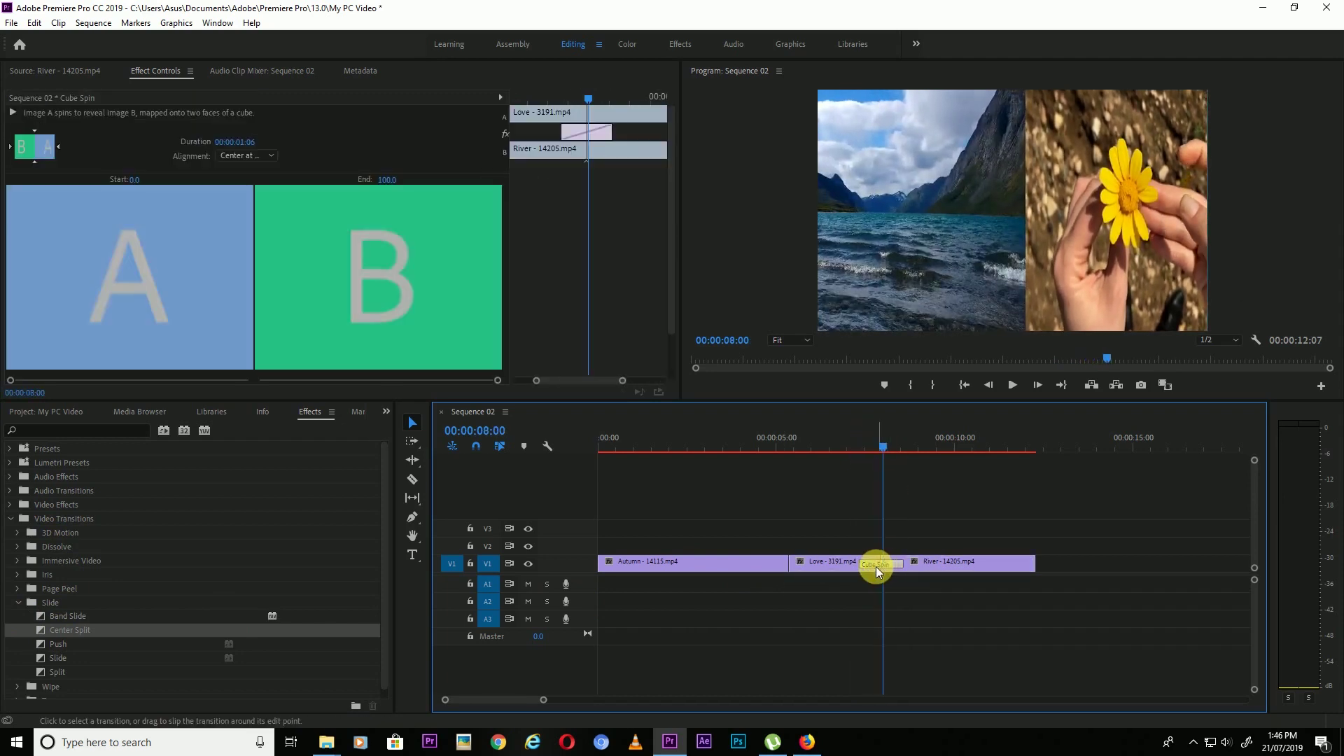
left_click_drag(673, 225, 671, 292)
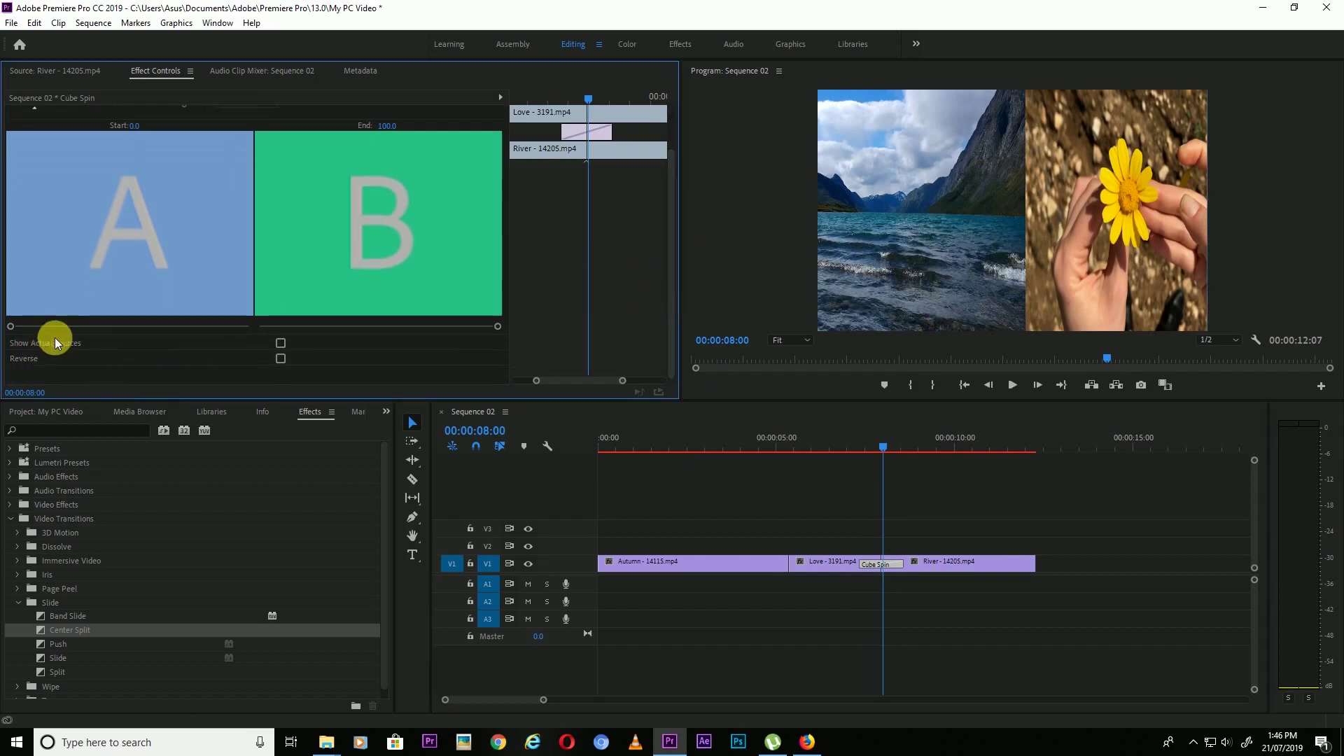
left_click_drag(11, 327, 78, 329)
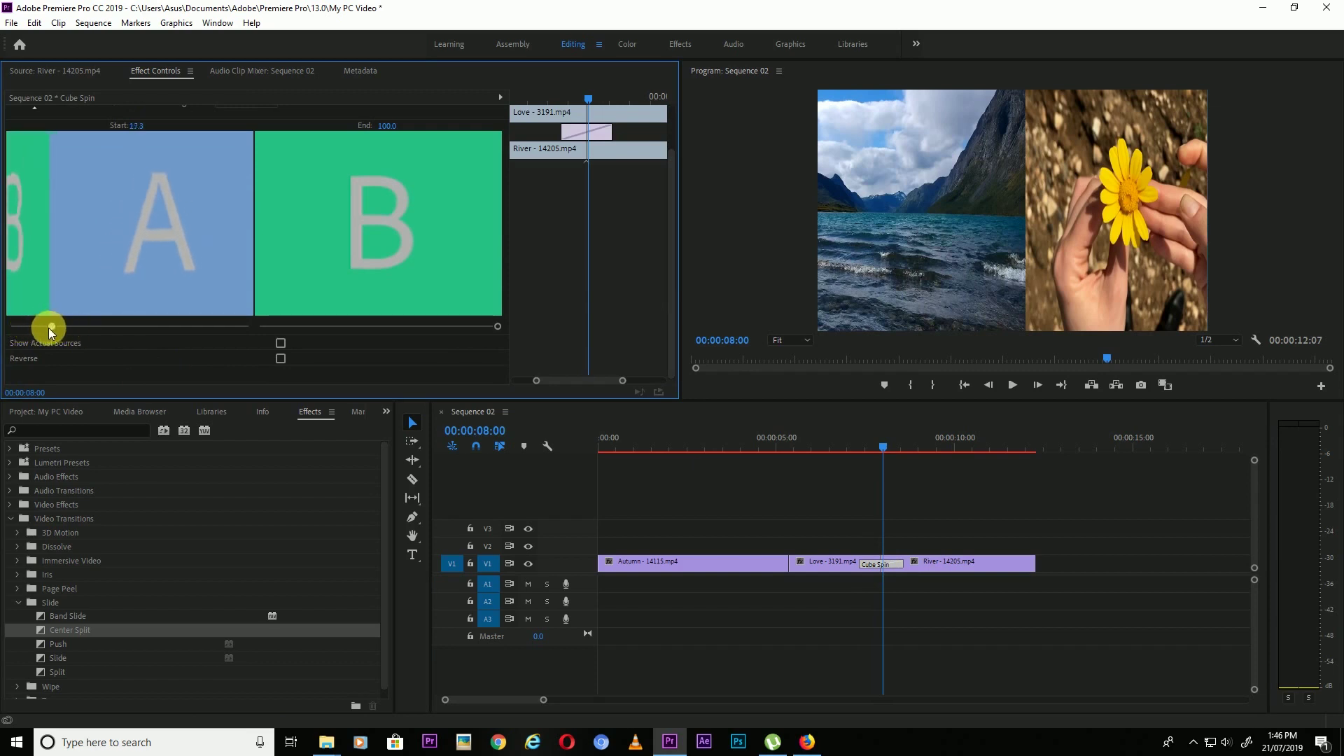
left_click_drag(498, 326, 407, 327)
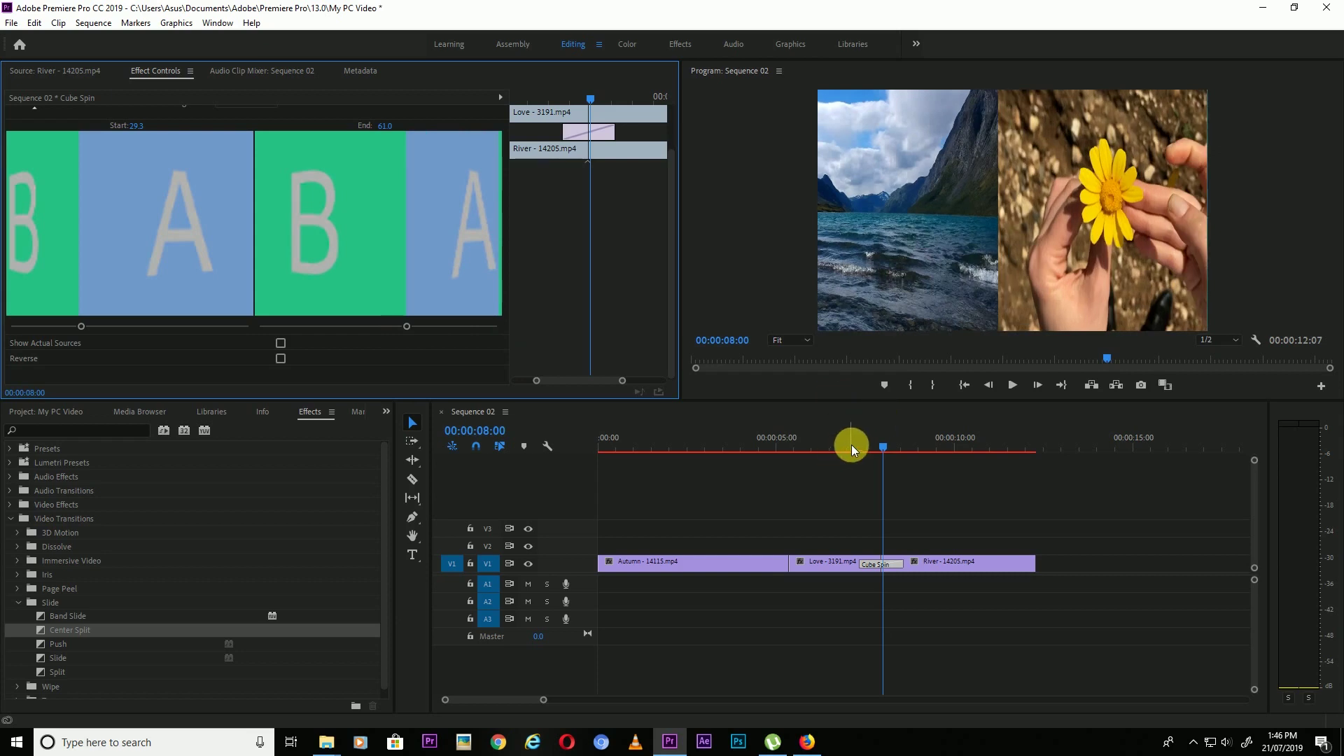
left_click_drag(850, 447, 857, 443)
key("space")
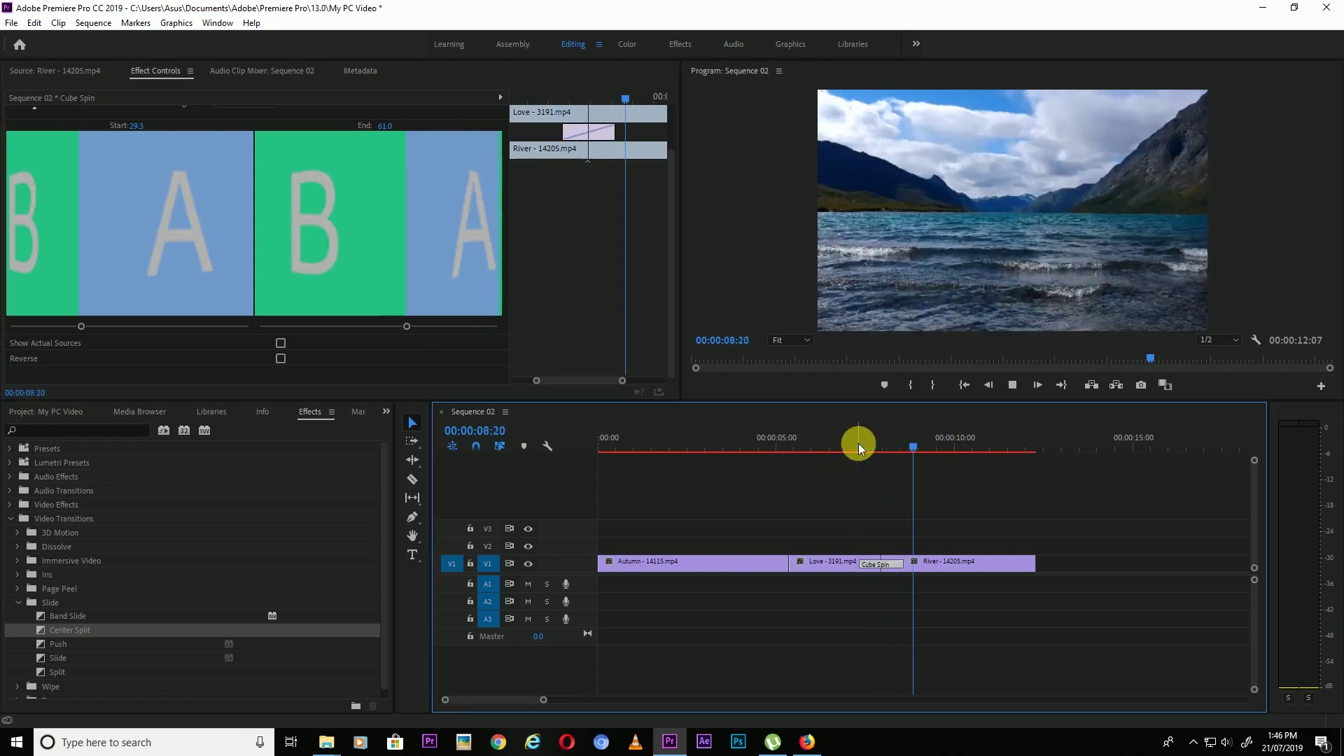
- Reset Cube Spin to Start 0.0 and End 100.0 and play it back
left_click_drag(850, 445, 864, 451)
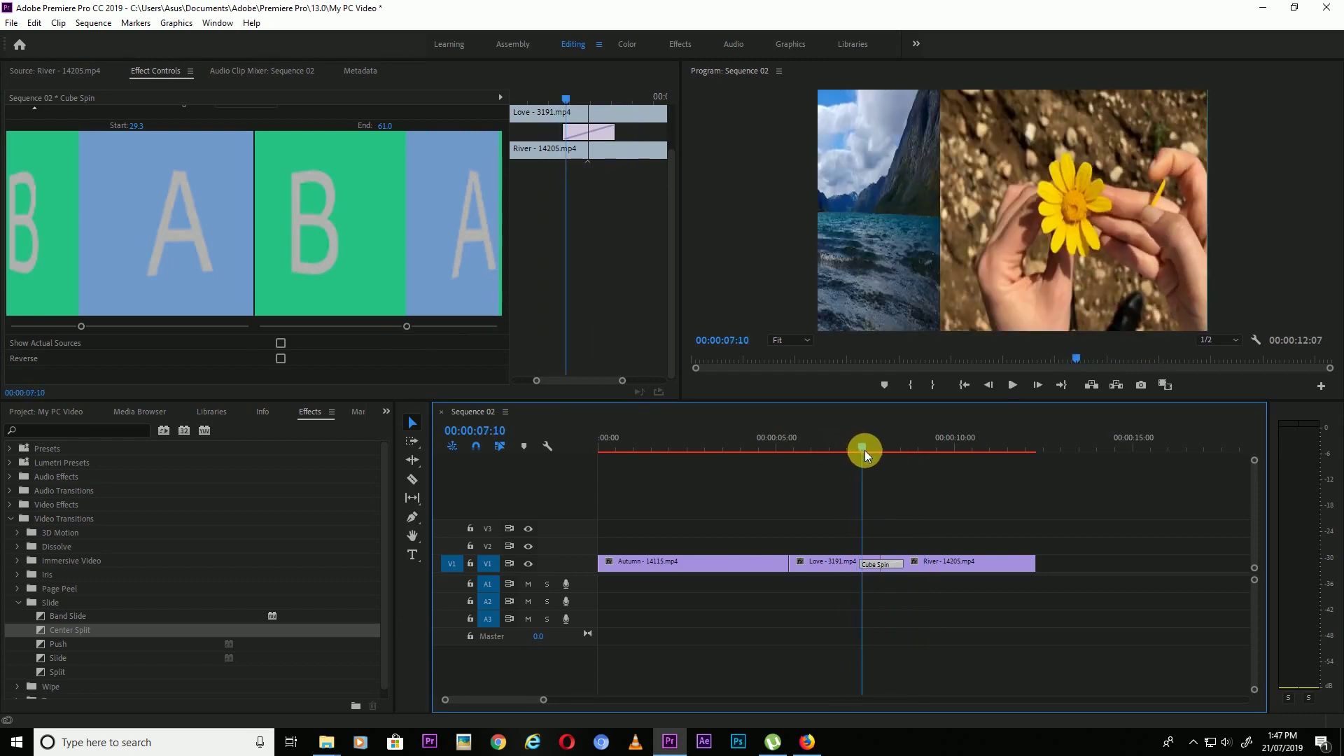
left_click_drag(76, 327, 49, 330)
left_click_drag(16, 331, 9, 331)
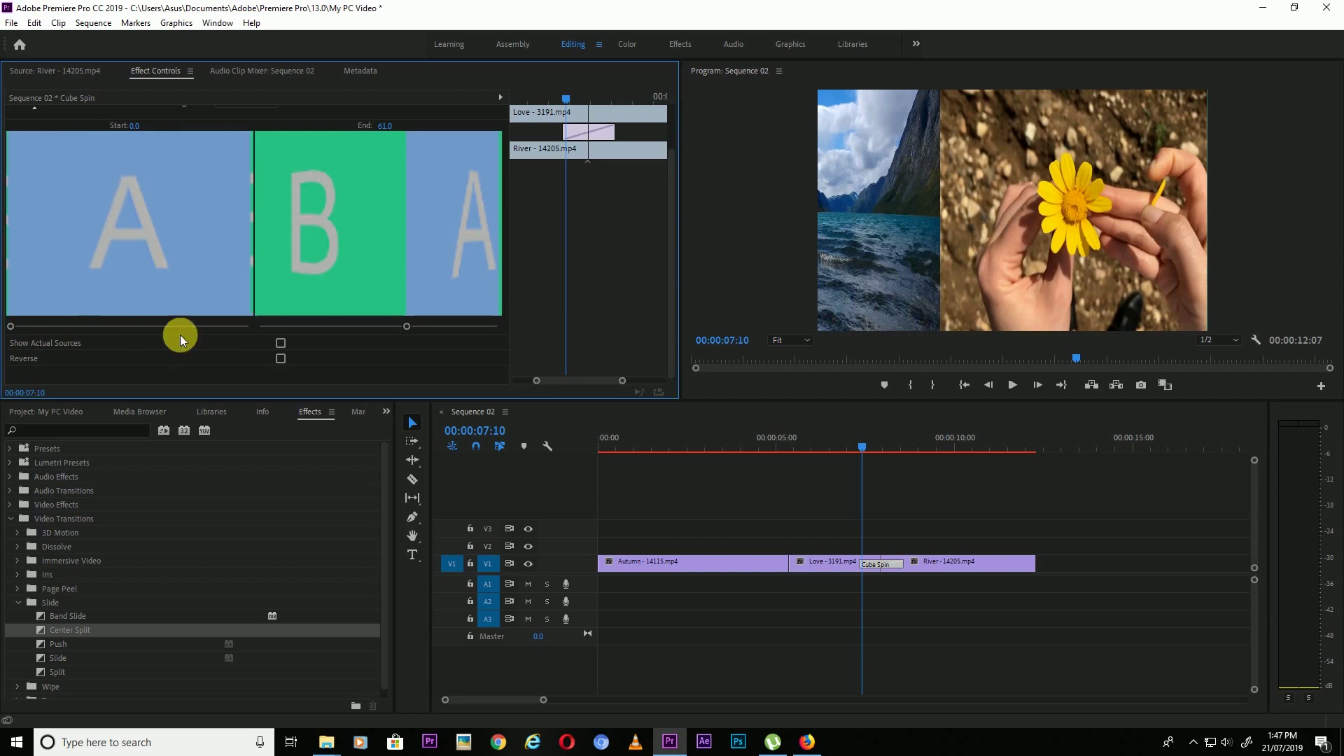
left_click_drag(409, 328, 501, 329)
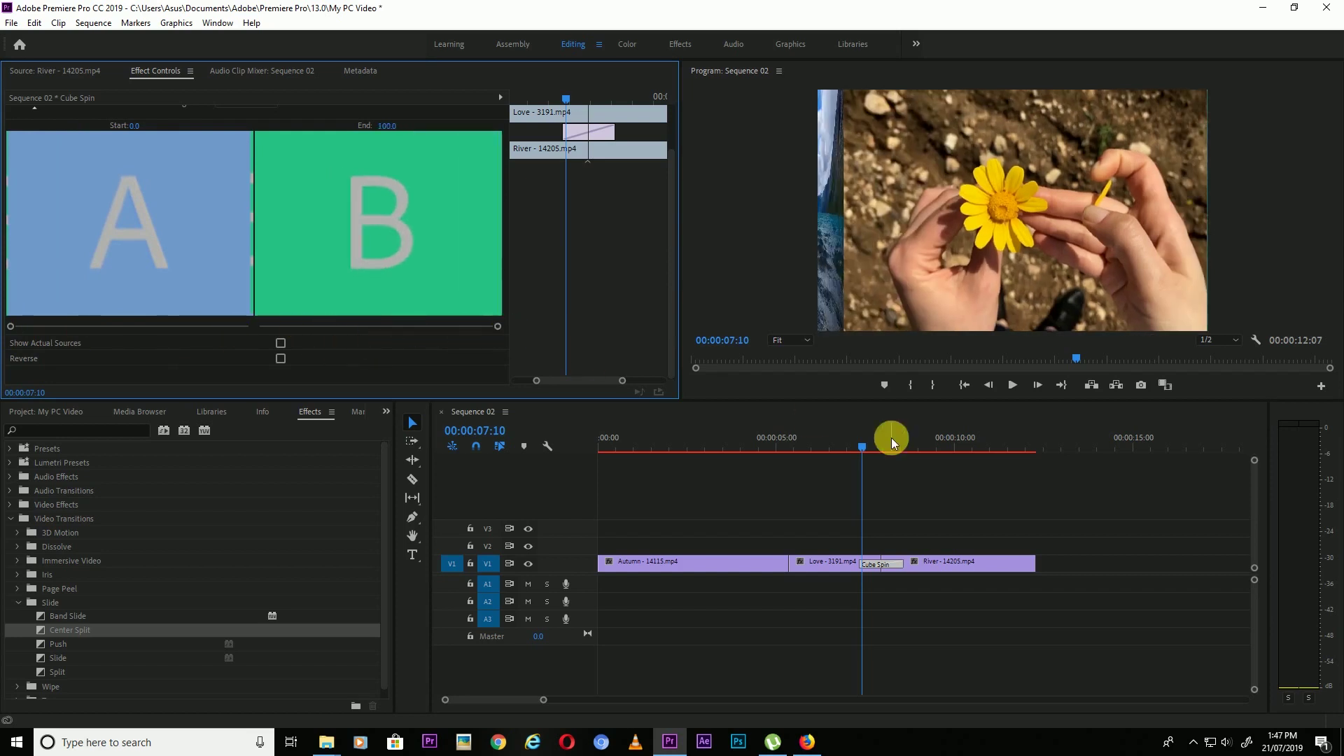
left_click(853, 446)
key("space")
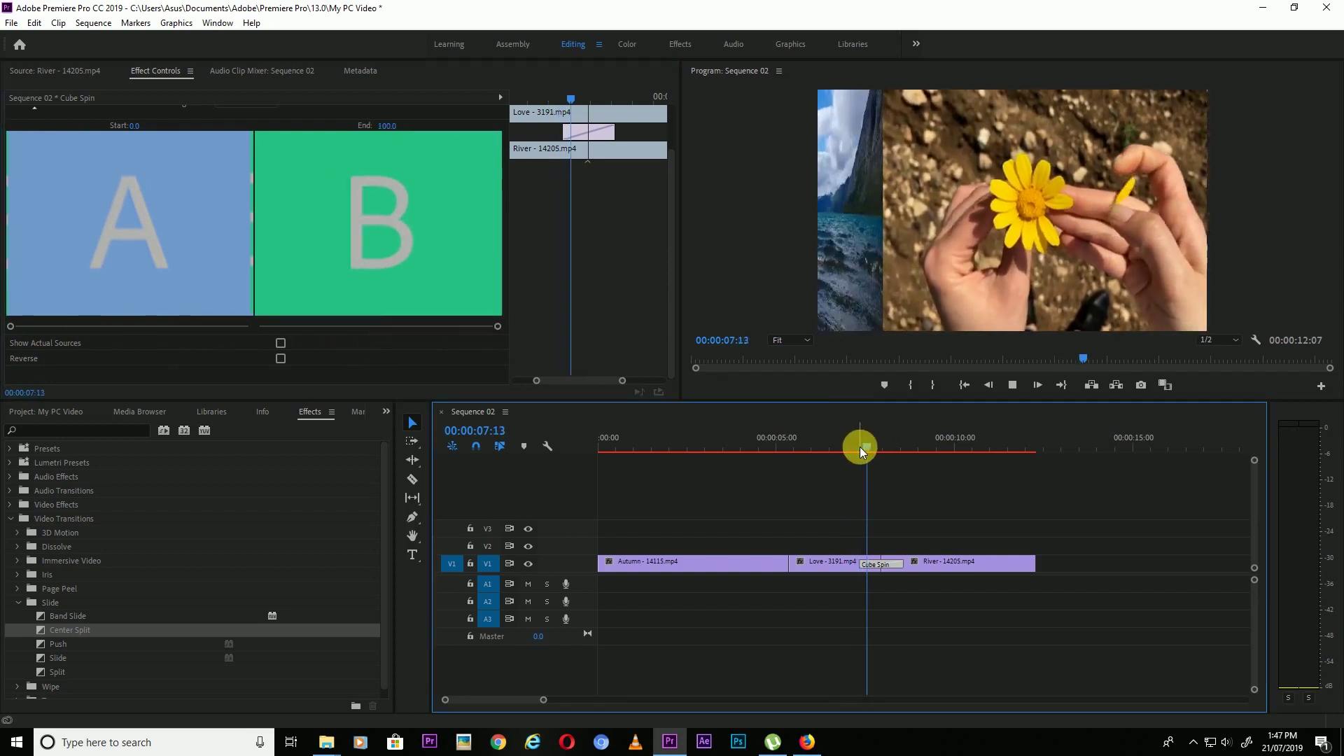
key("space")
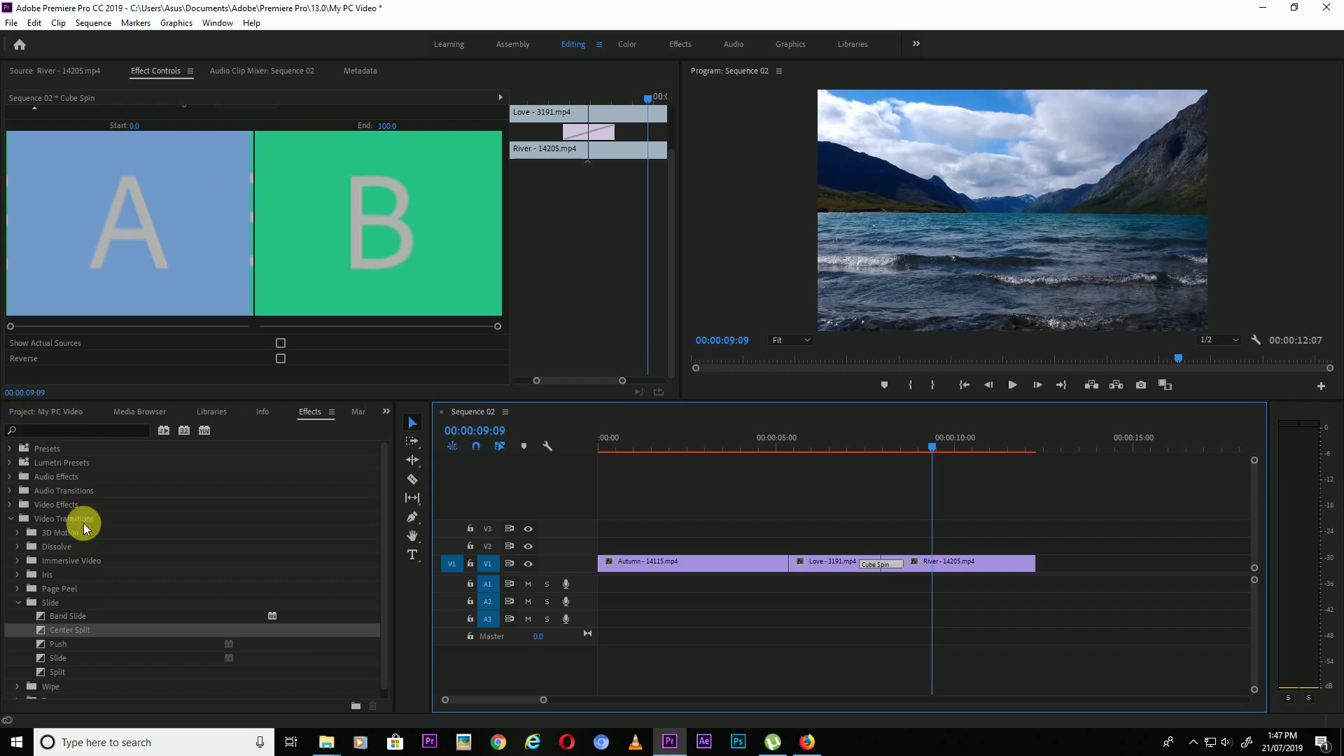
- Collapse the Slide transitions folder in the Effects panel
left_click(20, 602)
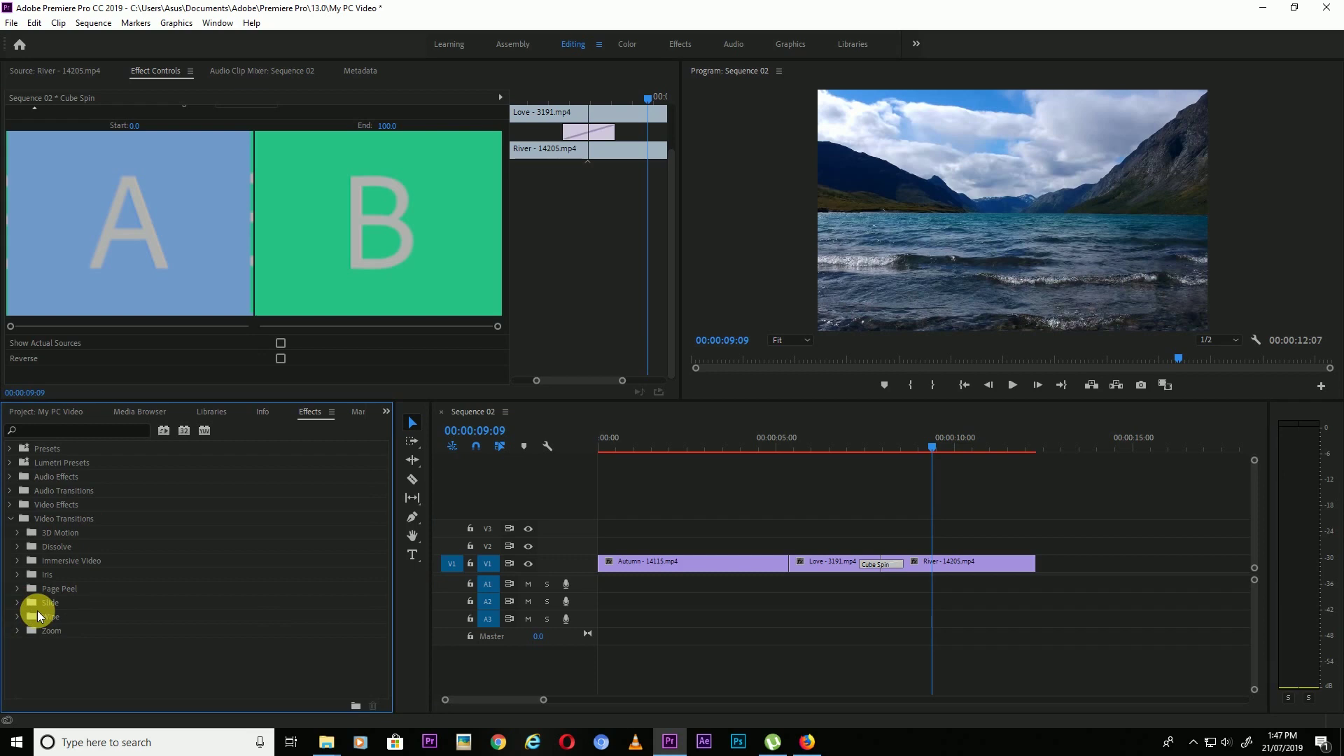